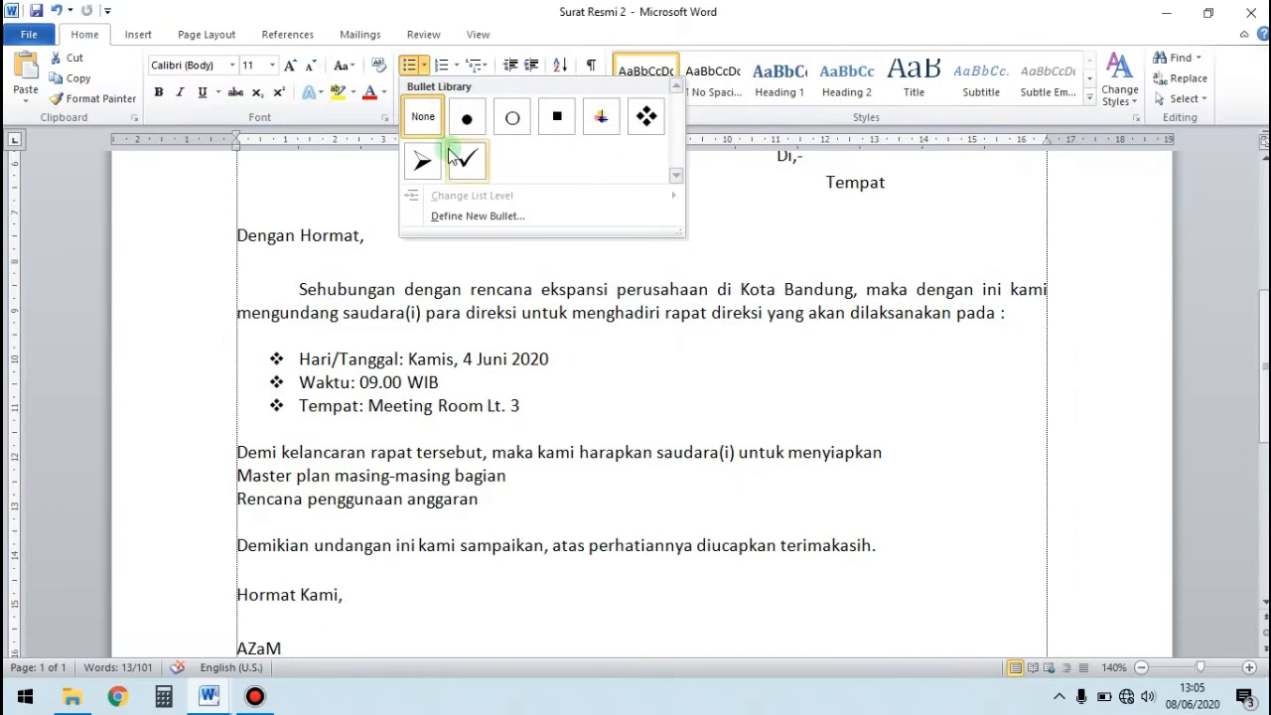
# Apply the arrowhead bullet style to the three meeting detail lines, Hari/Tanggal, Waktu and Tempat.
pyautogui.click(423, 164)
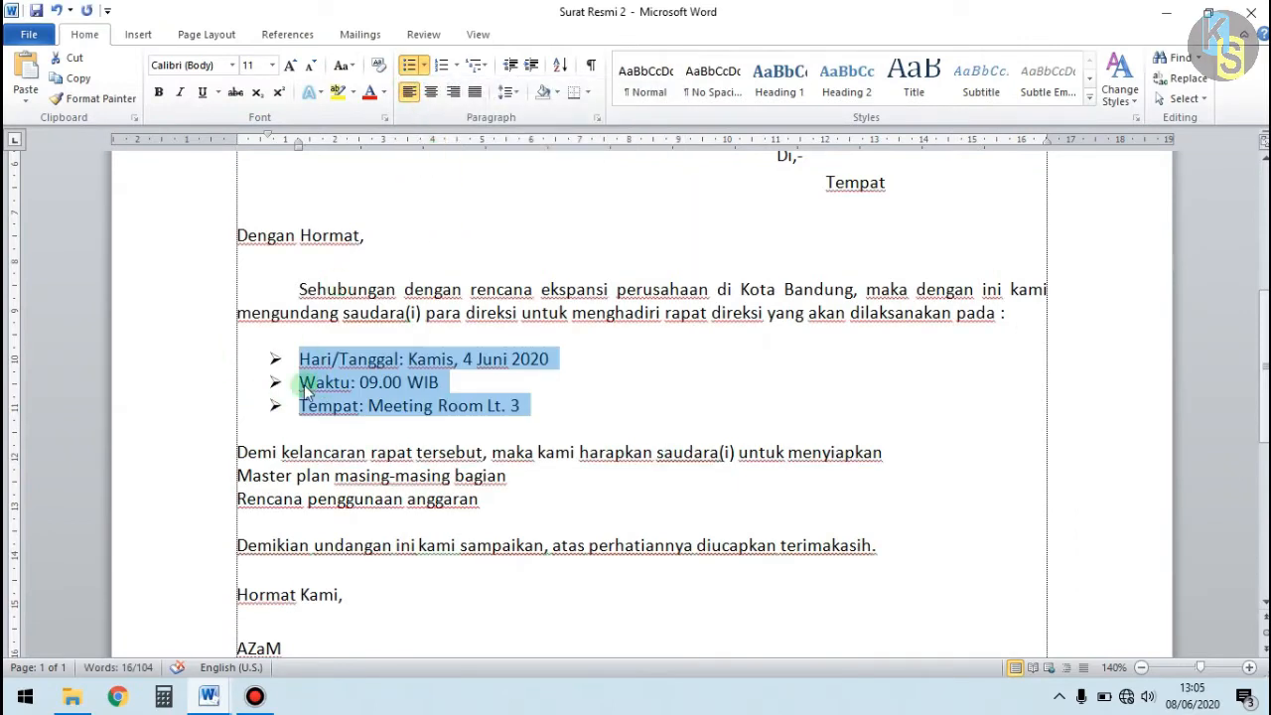
pyautogui.moveTo(316, 383)
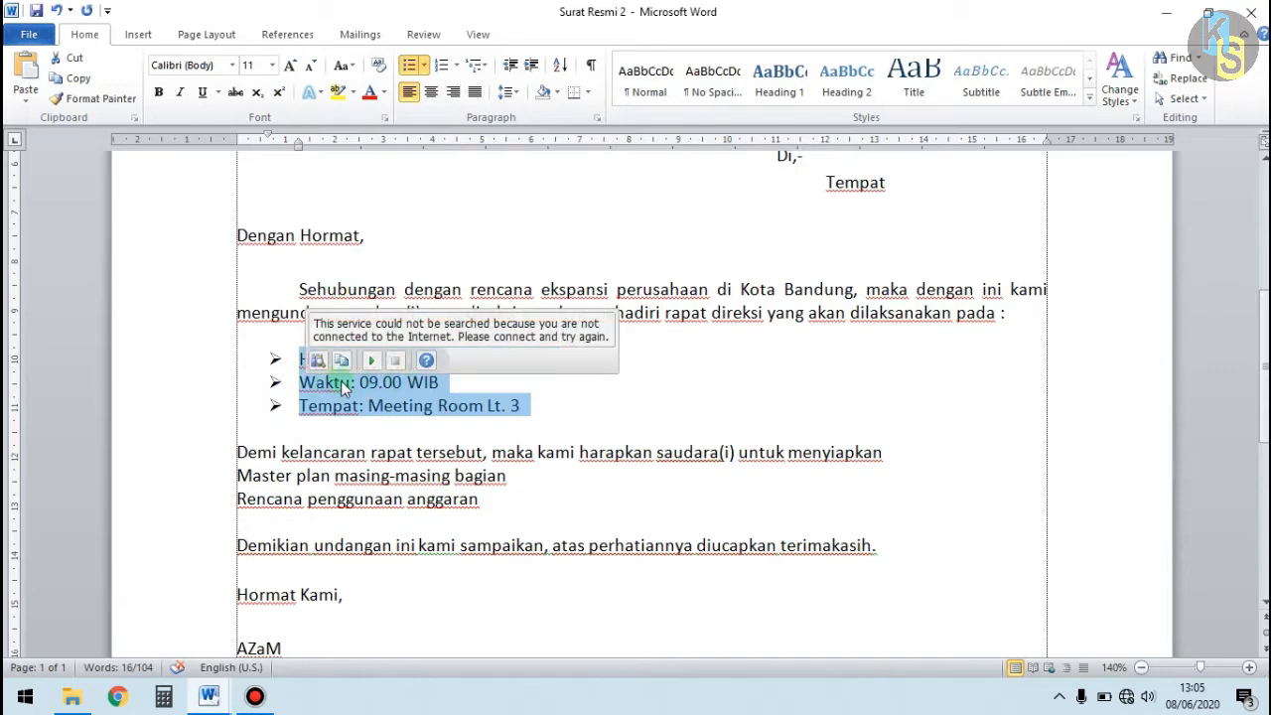
pyautogui.click(352, 382)
pyautogui.scroll(2, 332, 427)
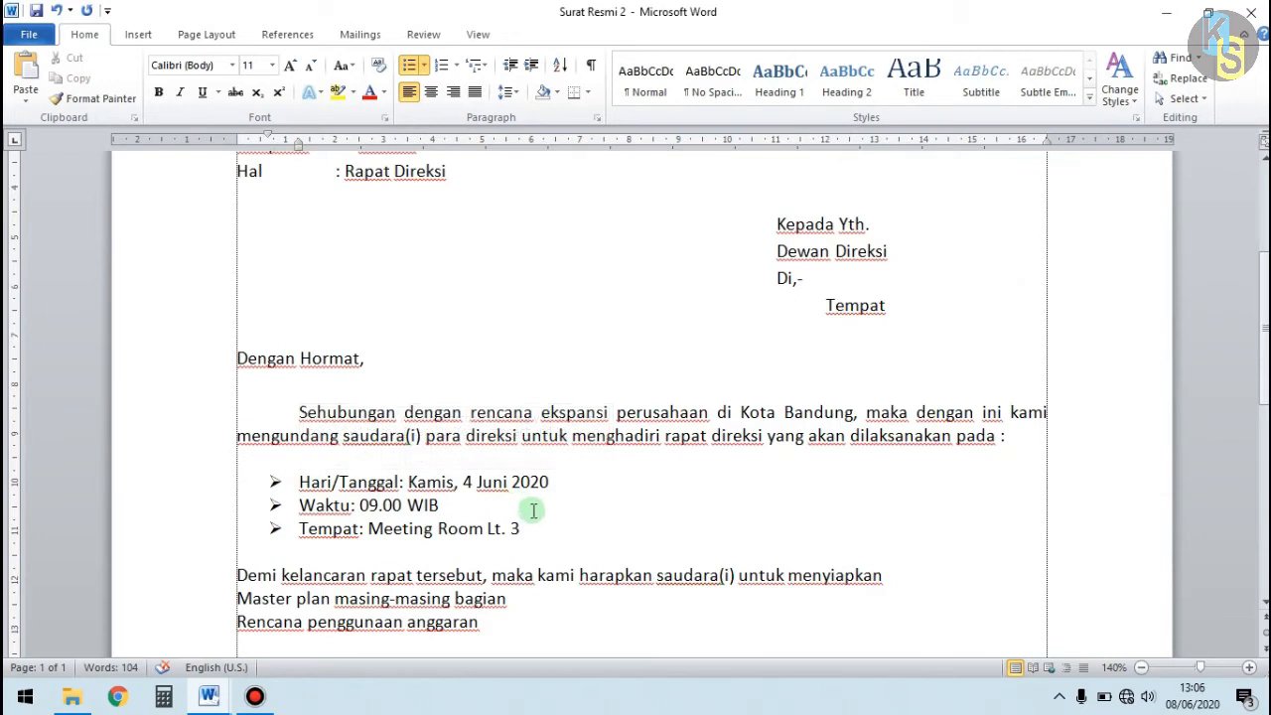
pyautogui.scroll(-2, 335, 424)
pyautogui.scroll(4, 335, 407)
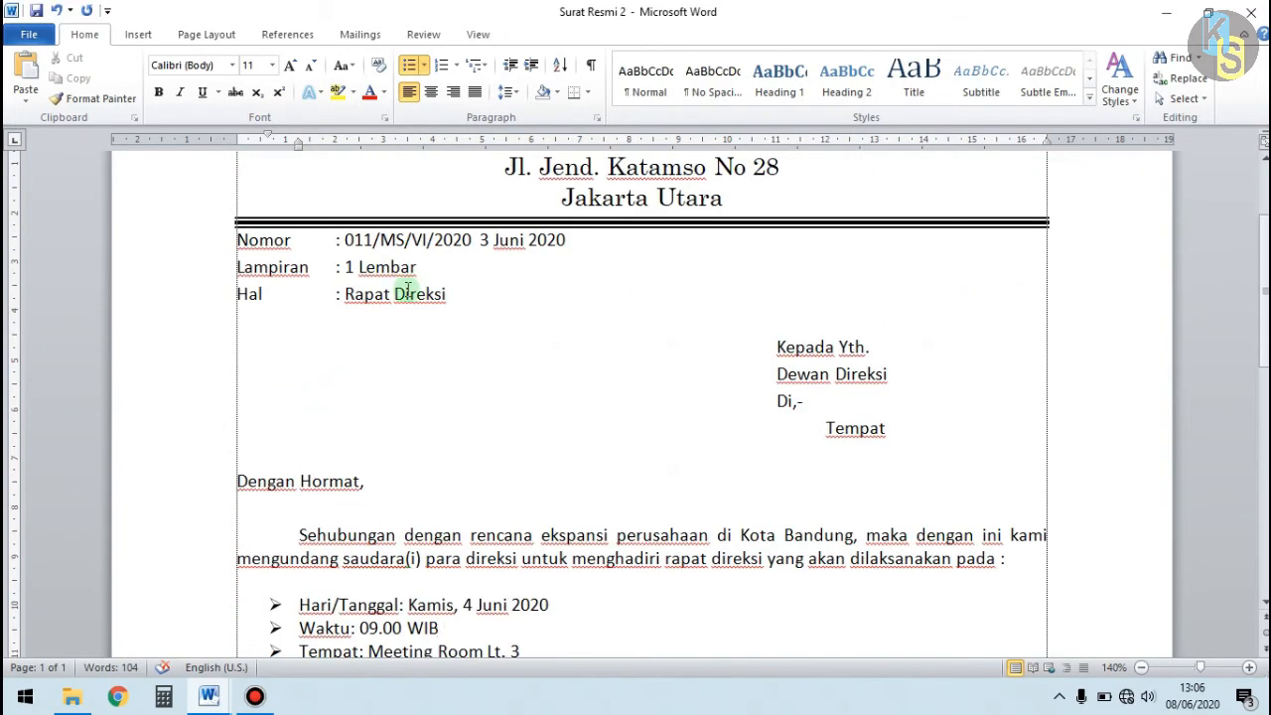
pyautogui.scroll(-4, 328, 398)
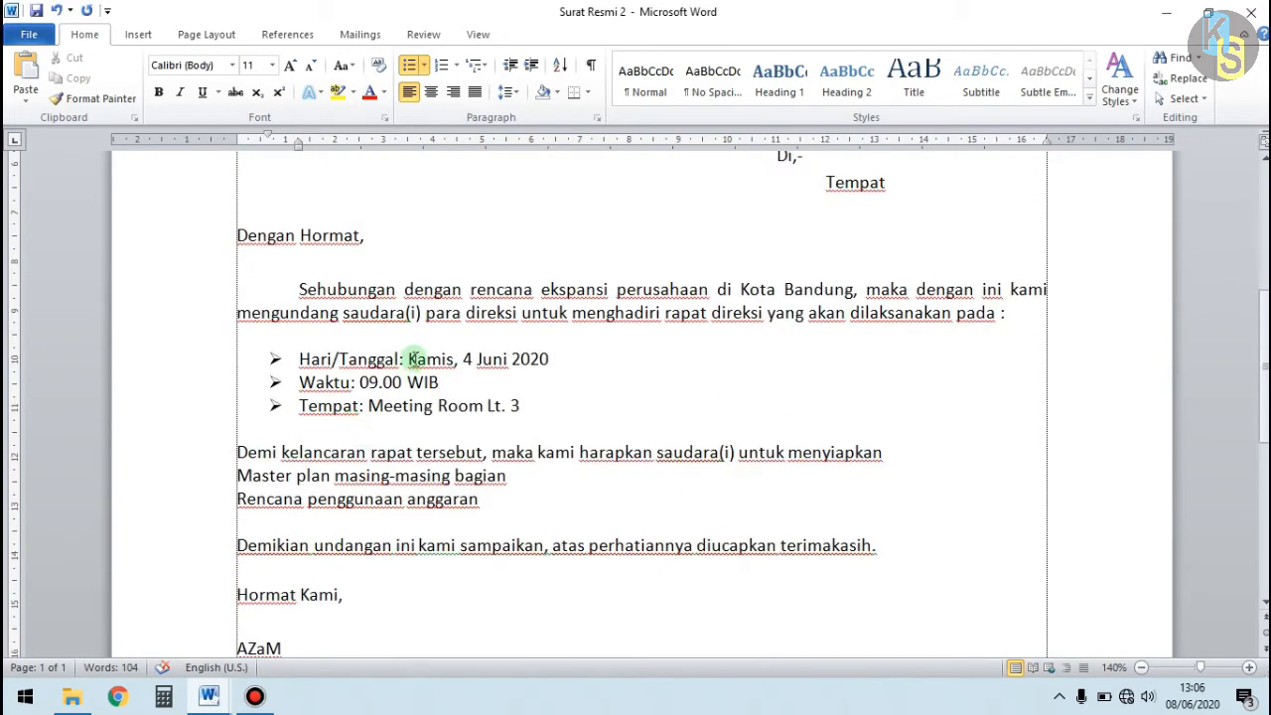
pyautogui.scroll(5, 405, 425)
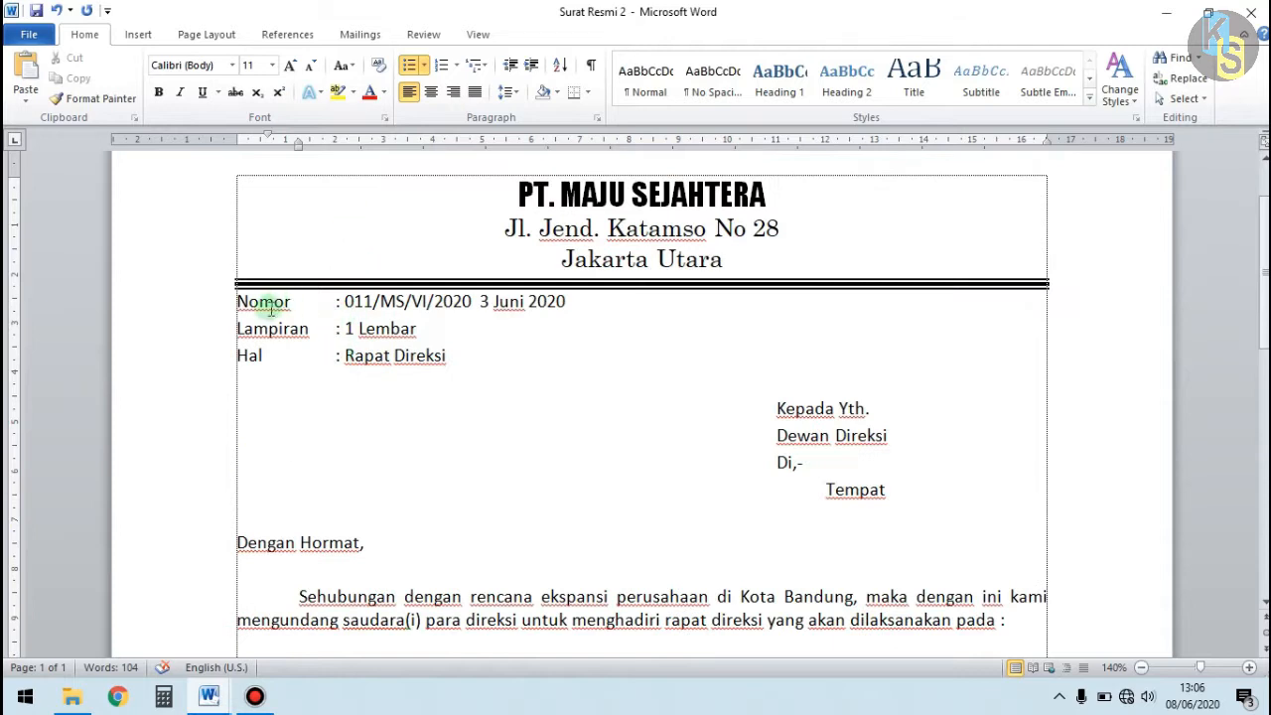
# Set a left tab stop at about 4 cm for the three bulleted meeting detail lines.
pyautogui.scroll(-3, 324, 367)
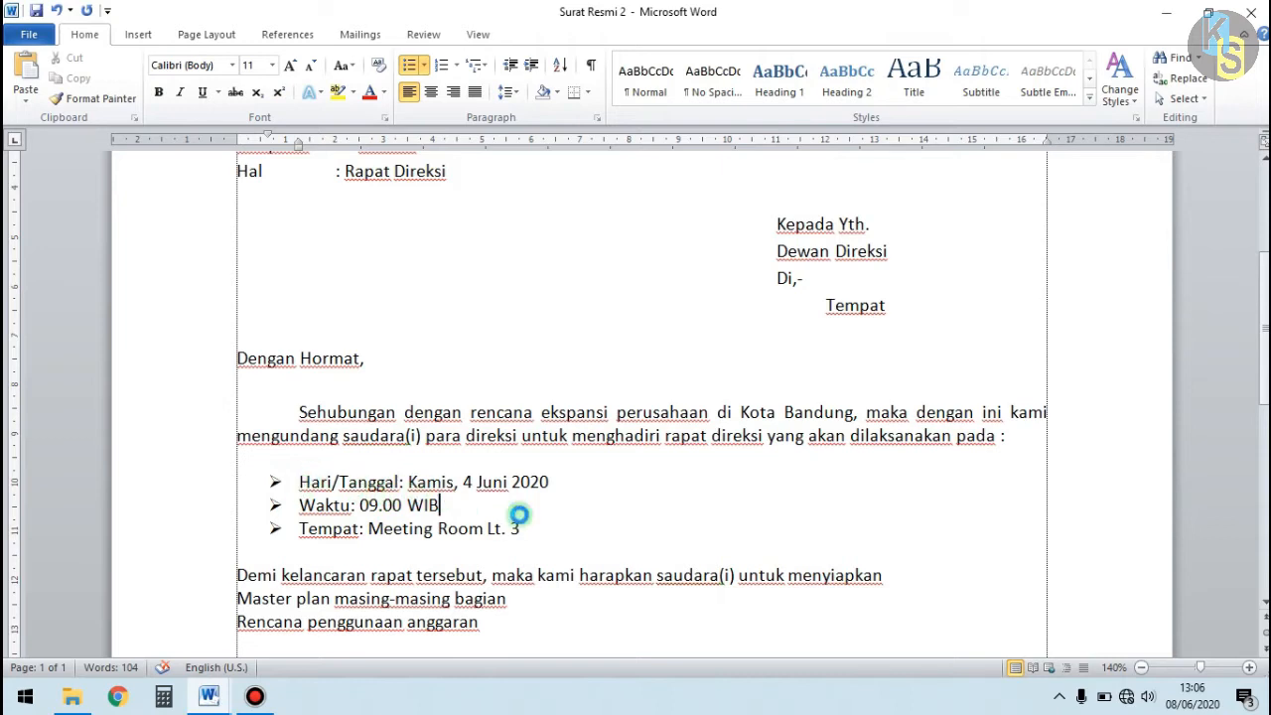
pyautogui.click(301, 482)
pyautogui.moveTo(302, 482); pyautogui.dragTo(531, 528)
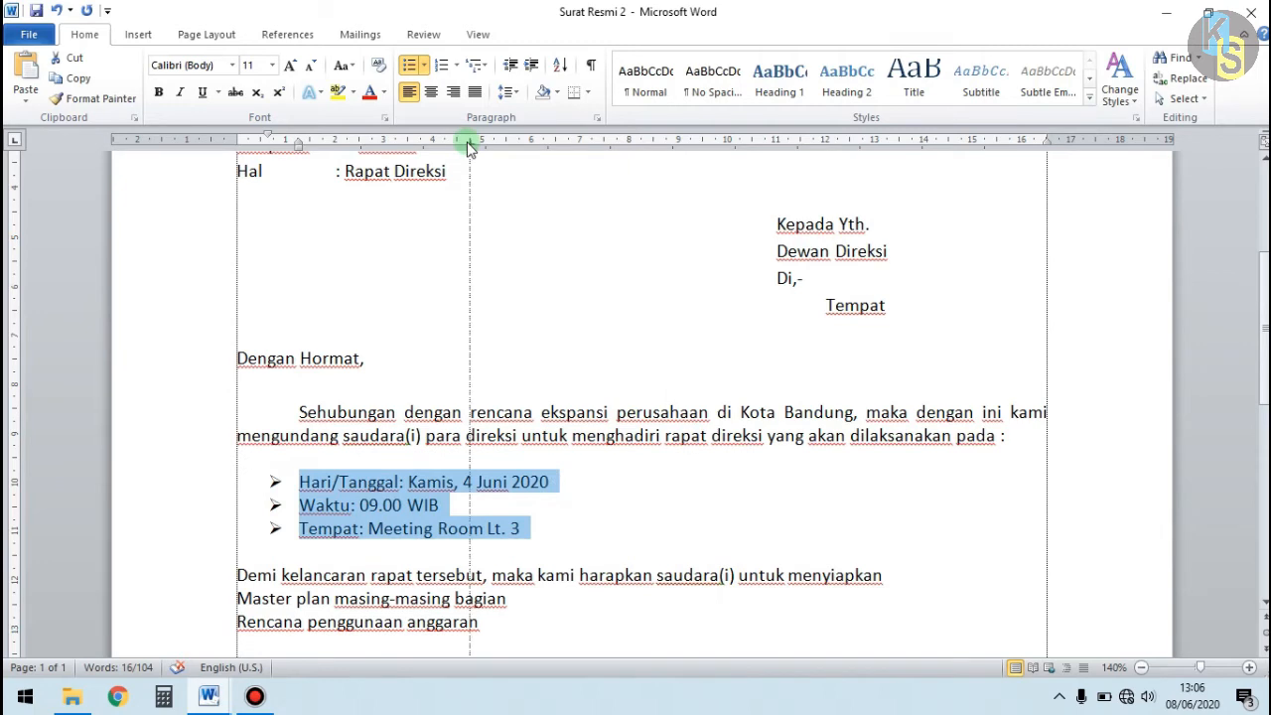
pyautogui.moveTo(451, 146)
pyautogui.mouseDown()
pyautogui.moveTo(373, 145)
pyautogui.moveTo(417, 146)
pyautogui.mouseUp()
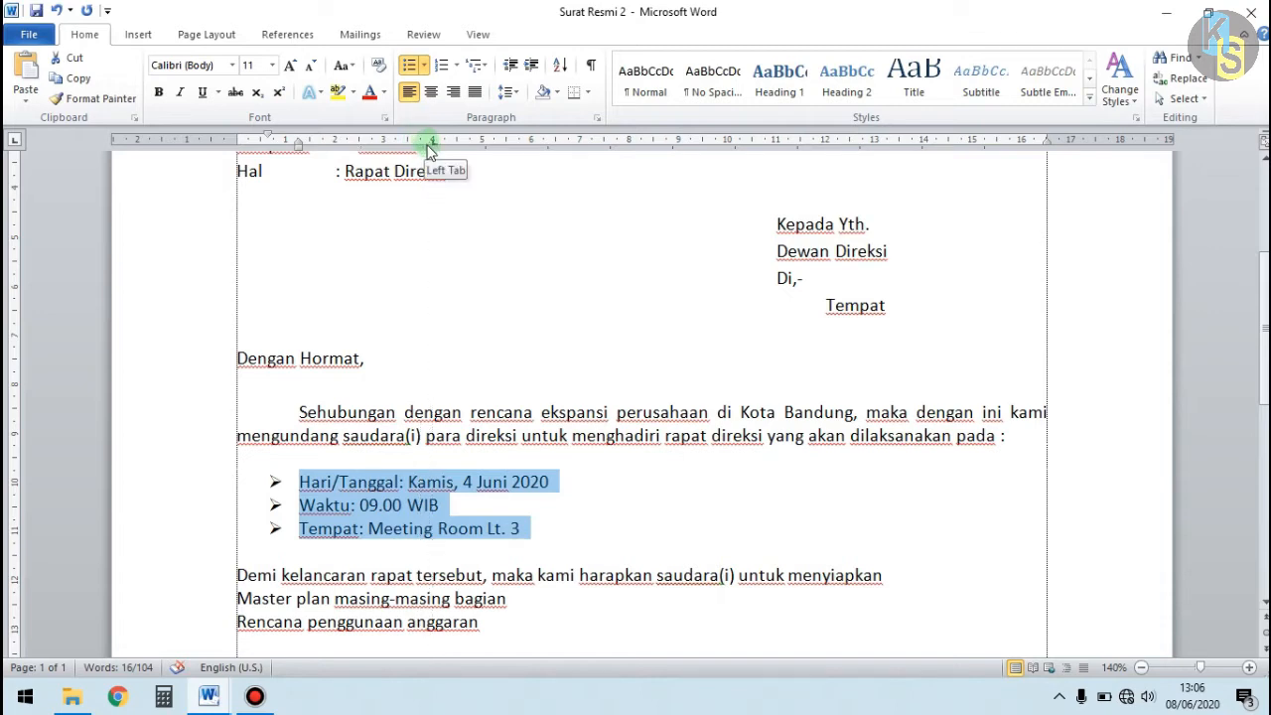
# Insert a tab before the colon in the Hari/Tanggal, Waktu and Tempat lines to align their values.
pyautogui.click(409, 485)
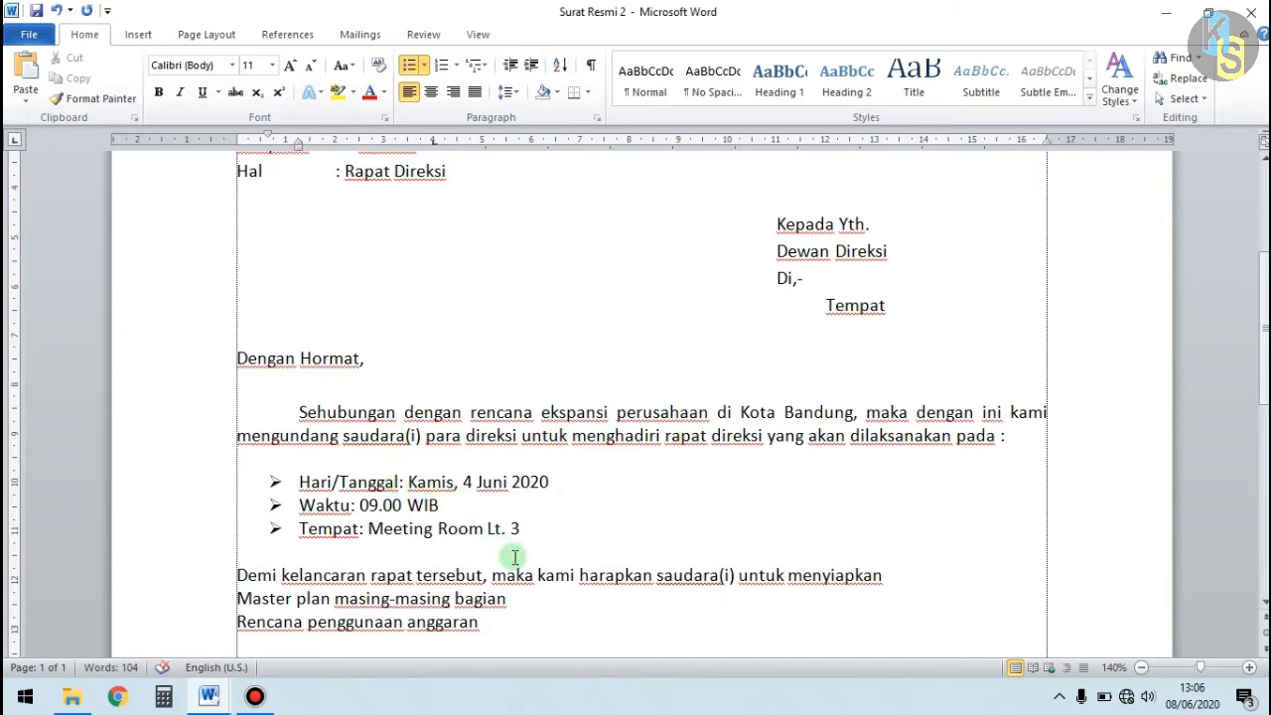
pyautogui.press('Tab')
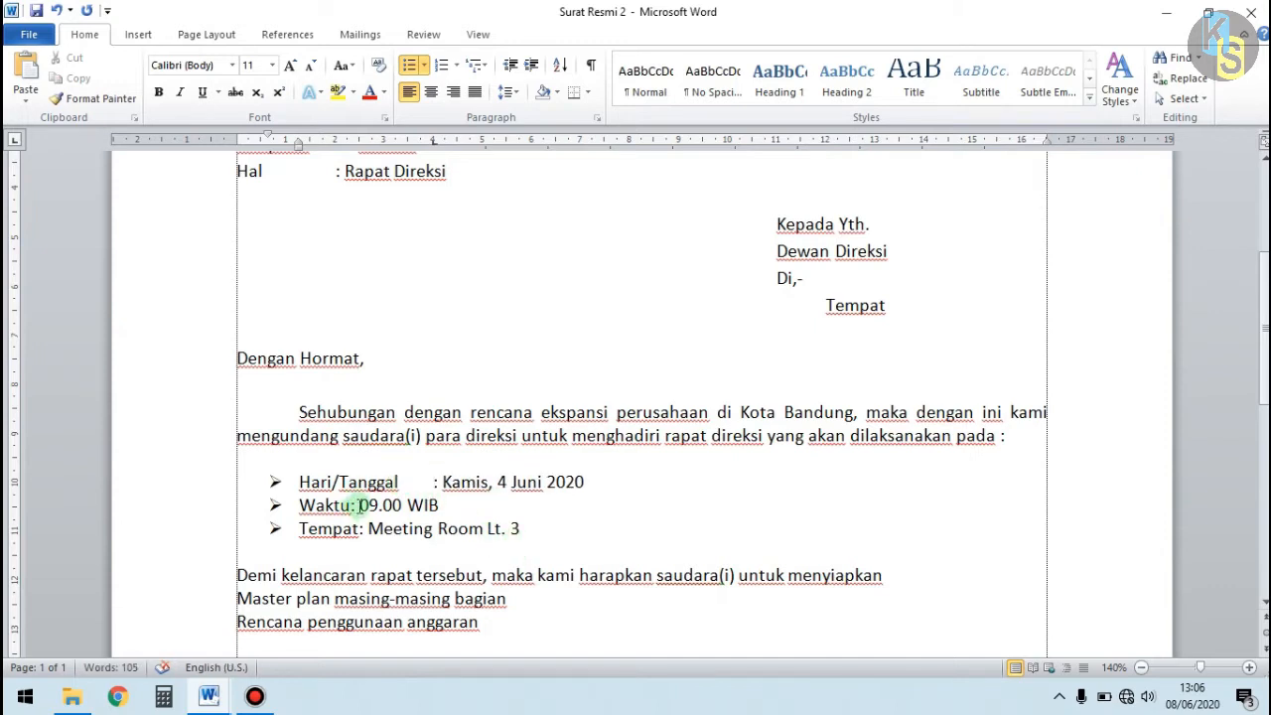
pyautogui.press('Tab')
pyautogui.click(360, 528)
pyautogui.press('Tab')
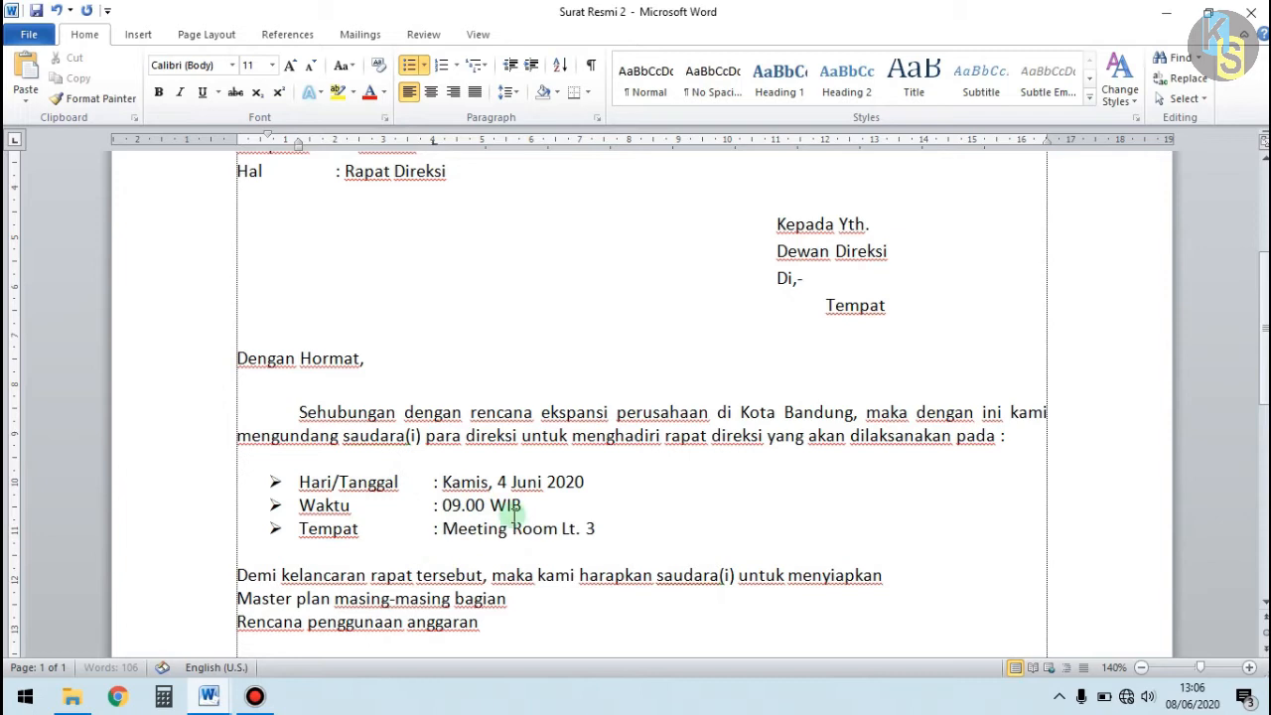
# Number the "Master plan masing-masing bagian" and "Rencana penggunaan anggaran" lines with the 1., 2., 3. format.
pyautogui.scroll(-2, 447, 482)
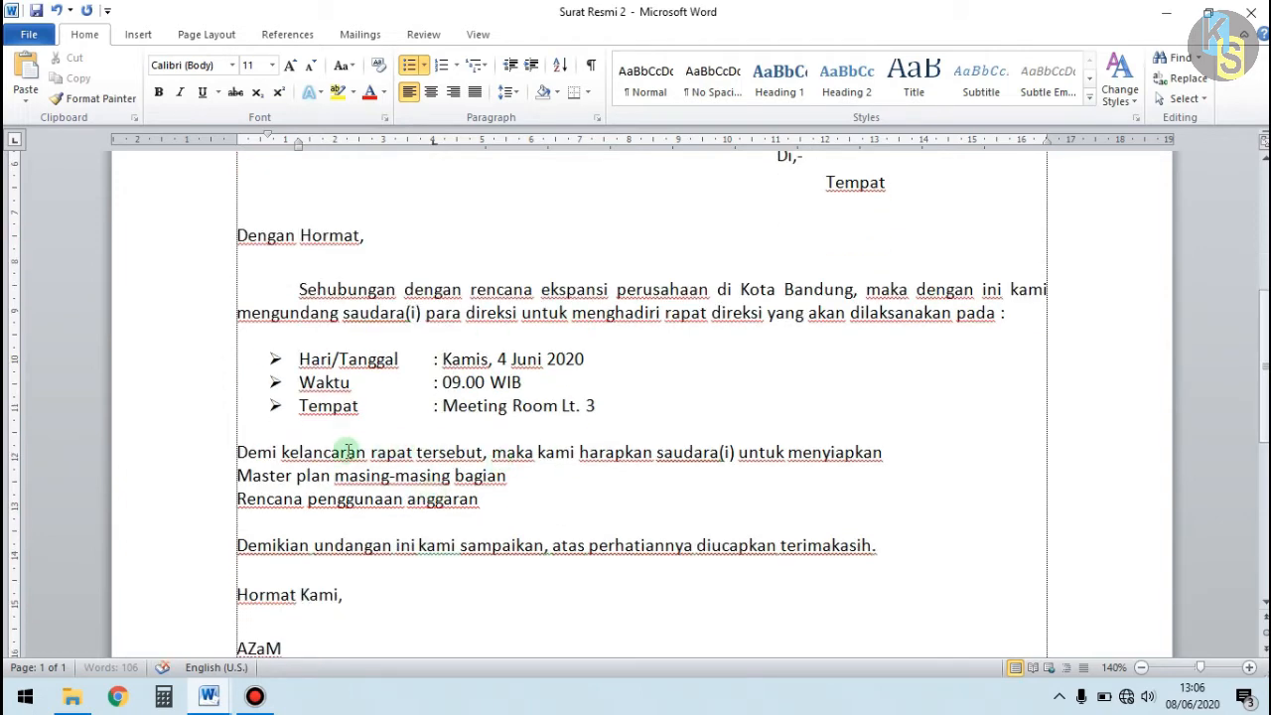
pyautogui.moveTo(238, 476); pyautogui.dragTo(369, 517)
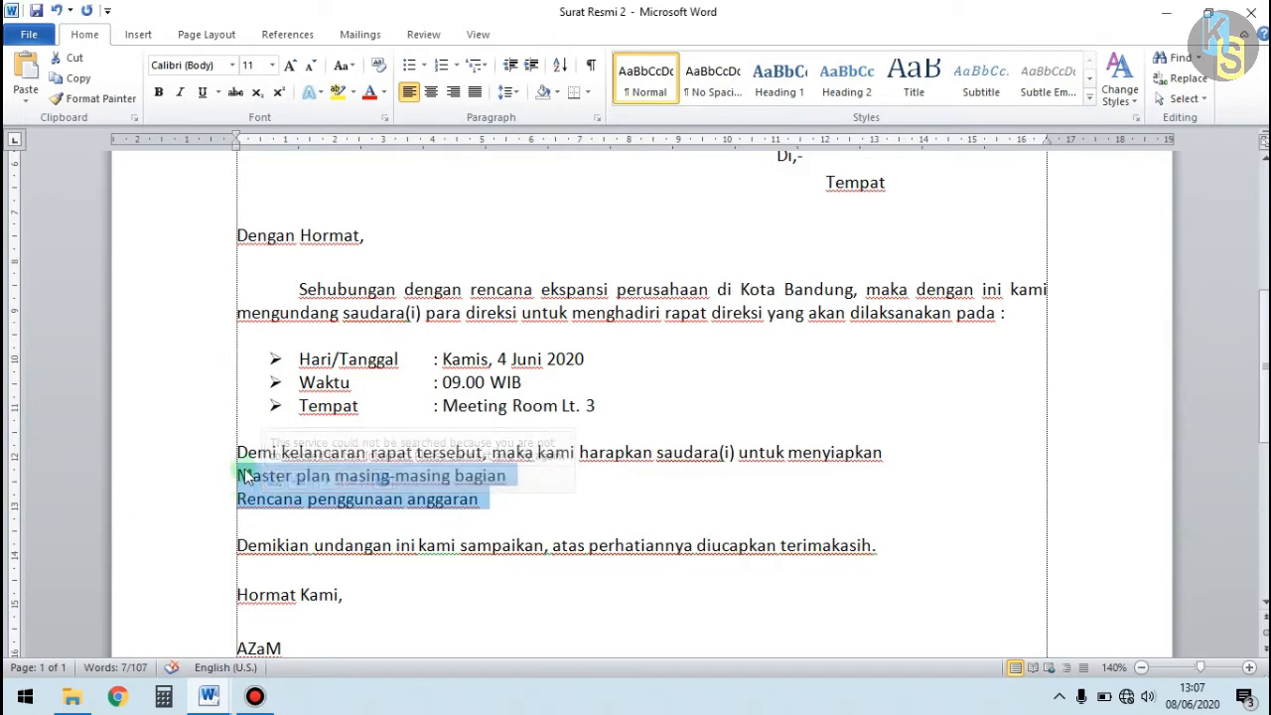
pyautogui.moveTo(243, 479)
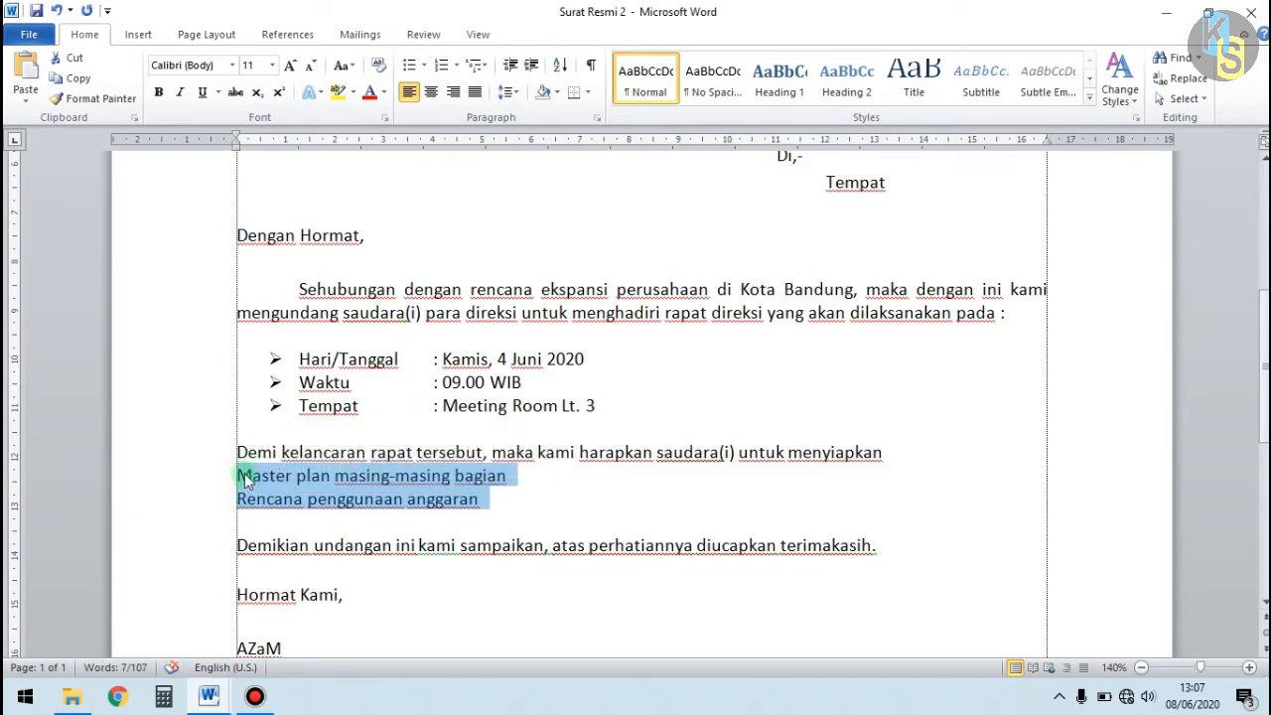
pyautogui.click(504, 515)
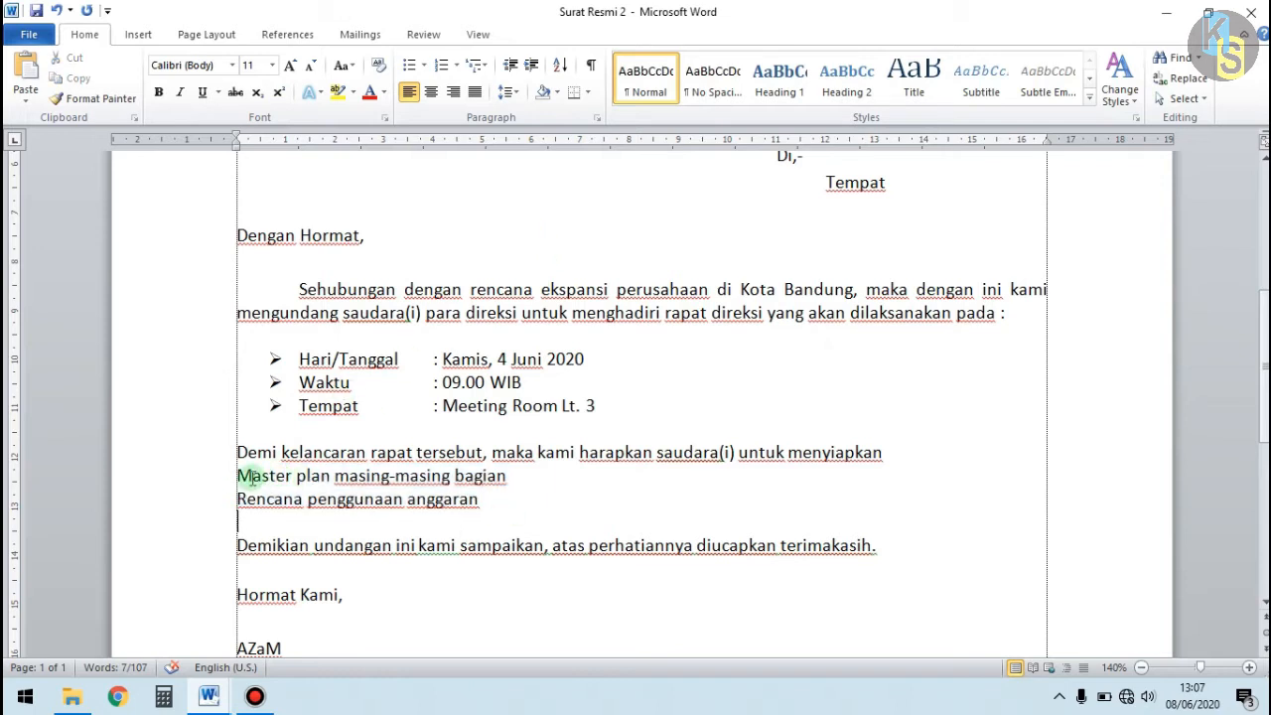
pyautogui.moveTo(236, 476); pyautogui.dragTo(510, 509)
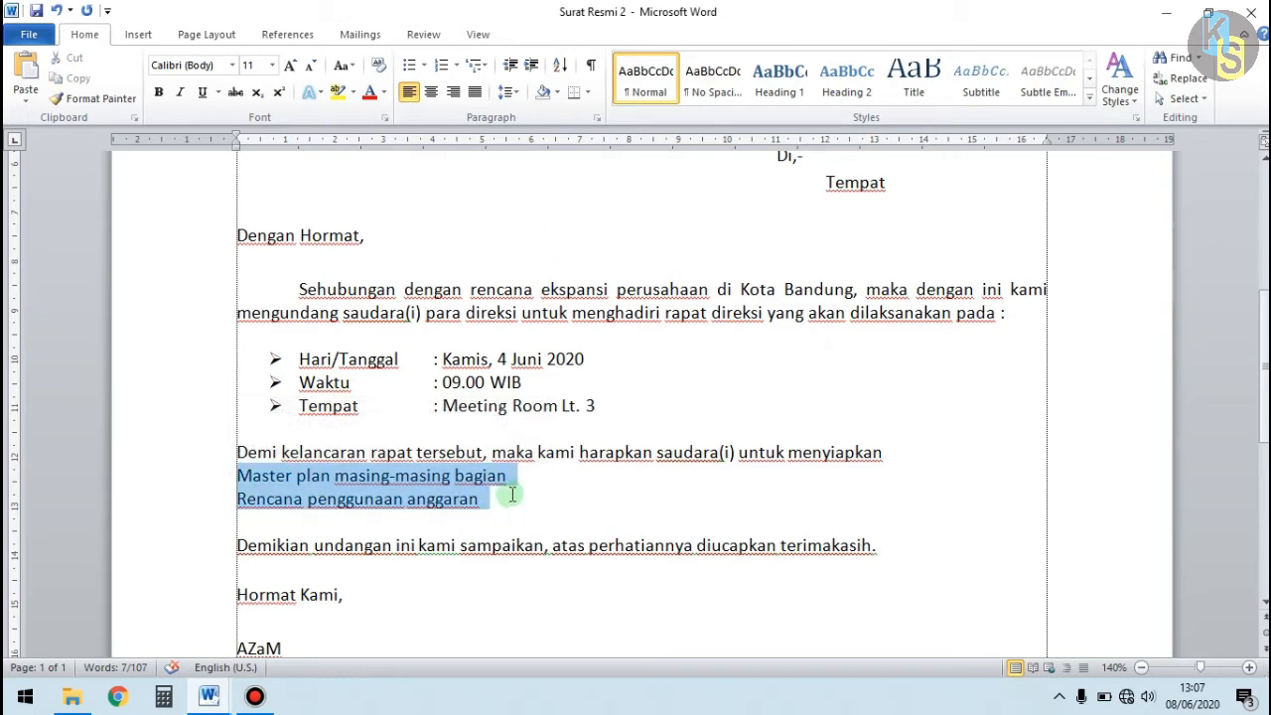
pyautogui.click(458, 65)
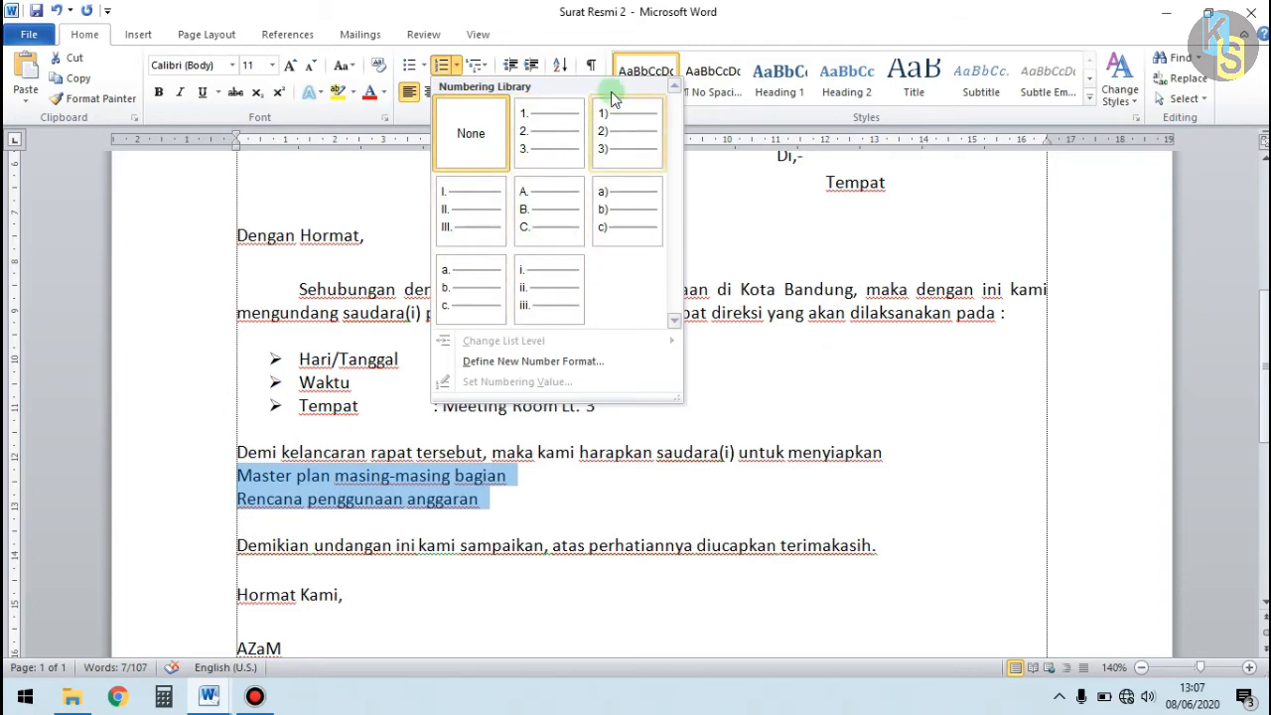
pyautogui.click(543, 136)
pyautogui.click(373, 569)
# Set the left indent of the signature block, from "Hormat Kami," to "Direktur Utama", to about 11 cm, in line with the "Kepada Yth." block.
pyautogui.scroll(-3, 298, 476)
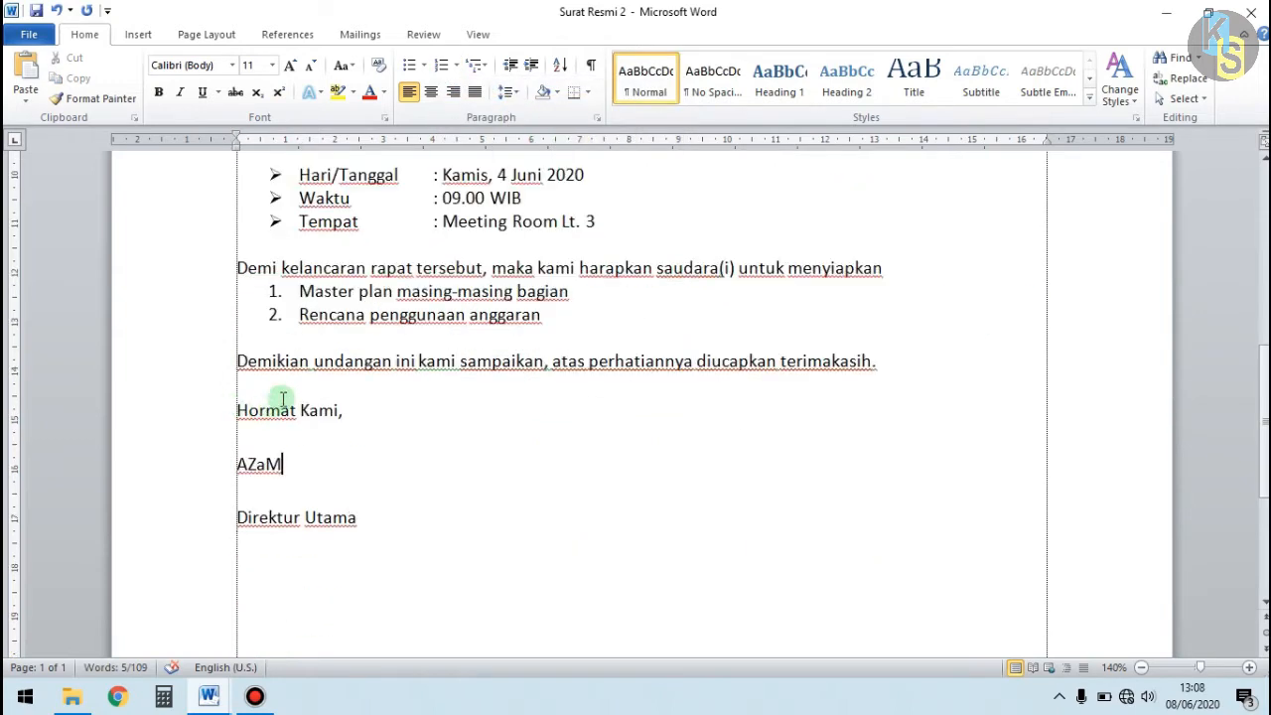
pyautogui.moveTo(244, 406); pyautogui.dragTo(347, 430)
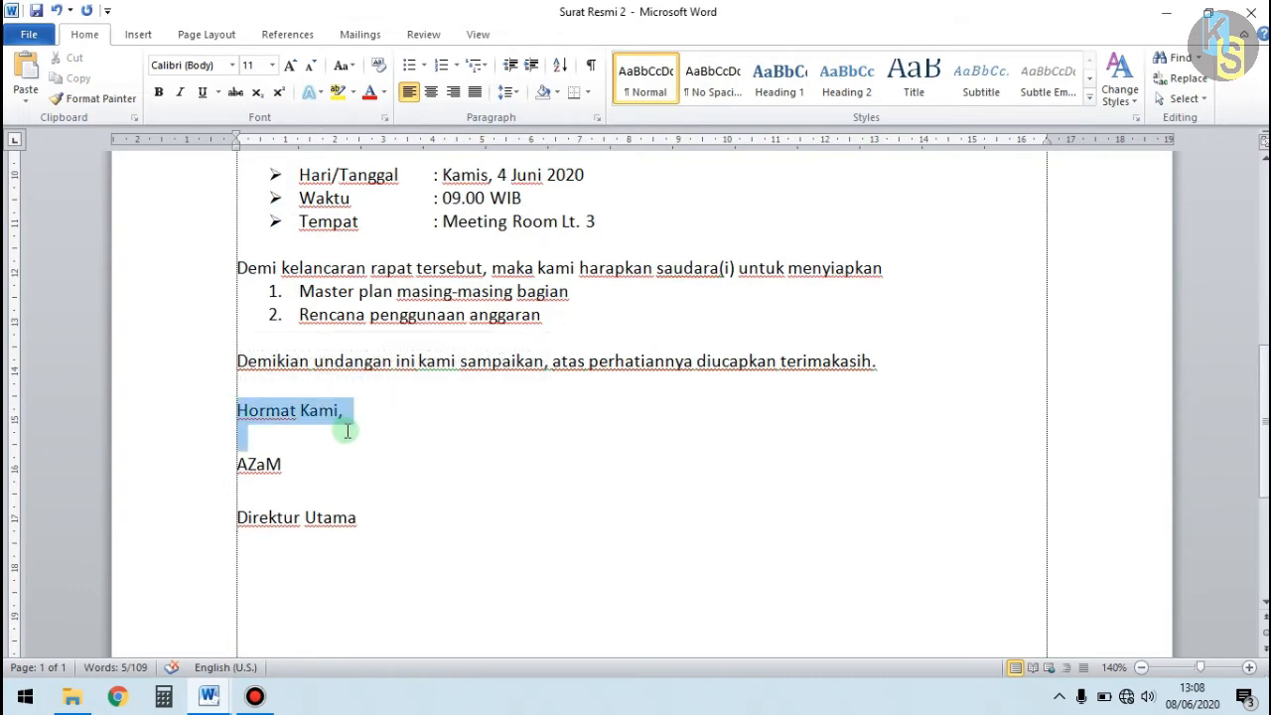
pyautogui.click(284, 463)
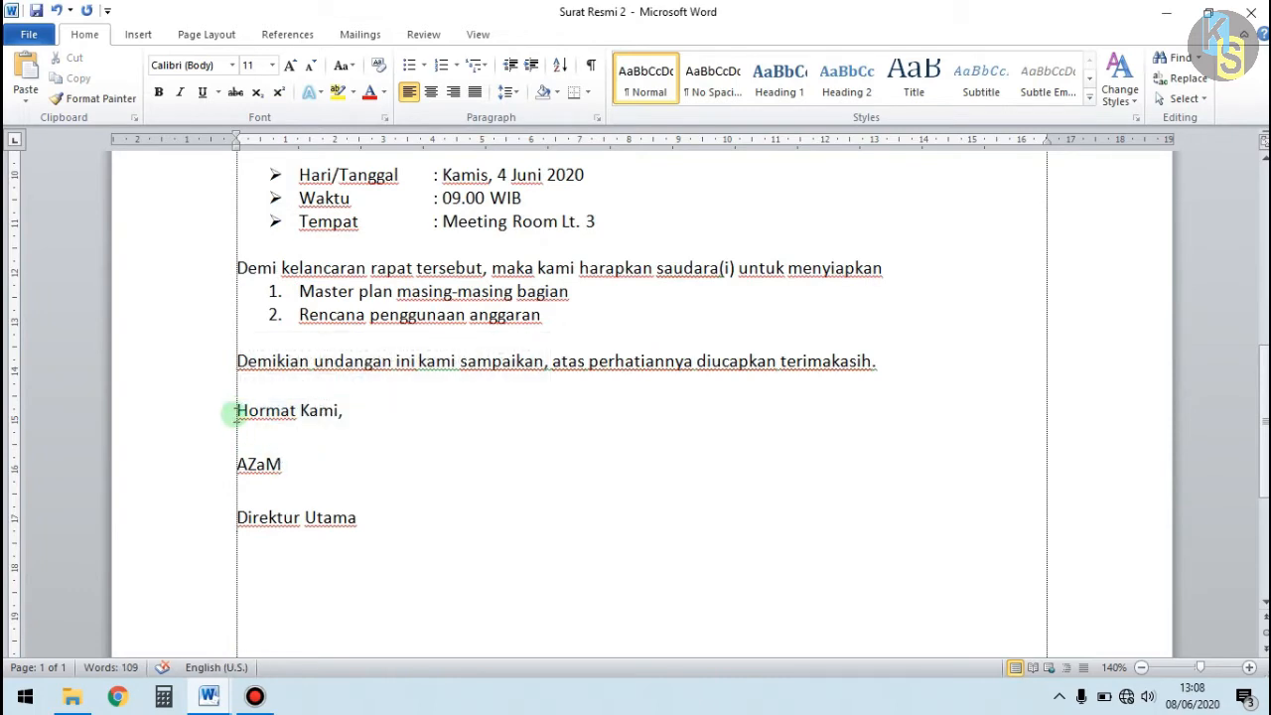
pyautogui.moveTo(234, 409); pyautogui.dragTo(381, 516)
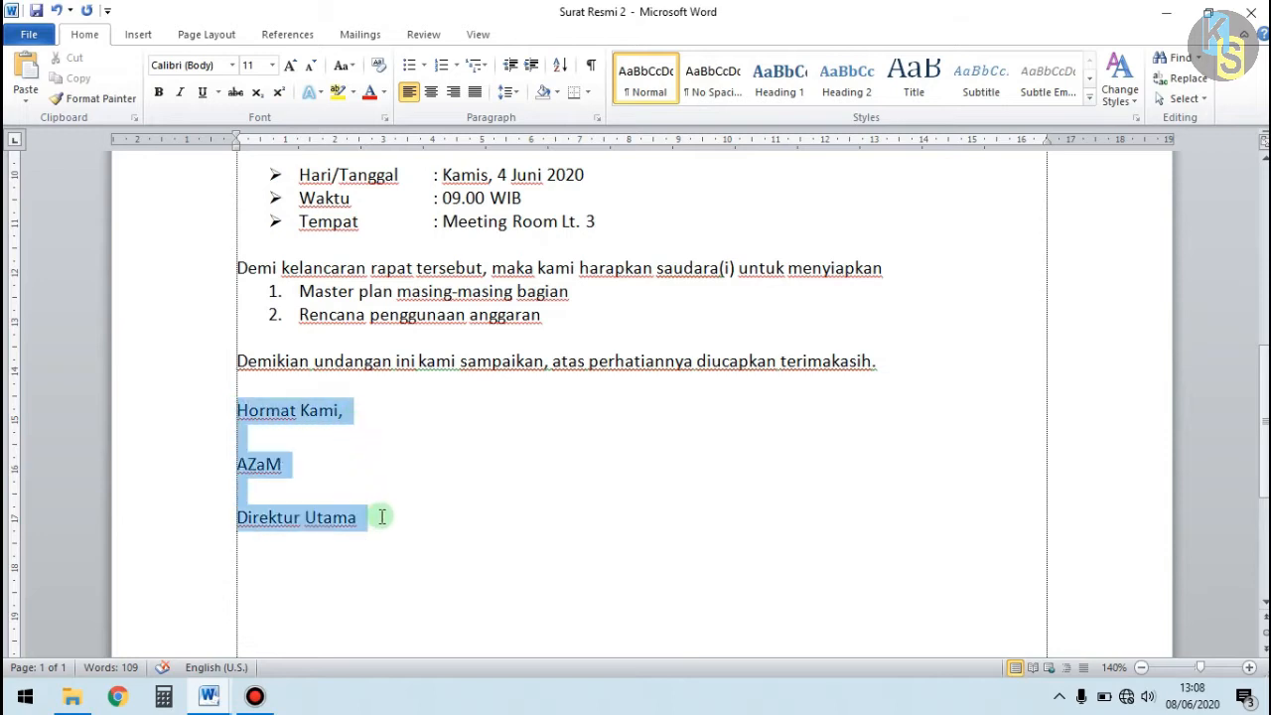
pyautogui.scroll(7, 453, 477)
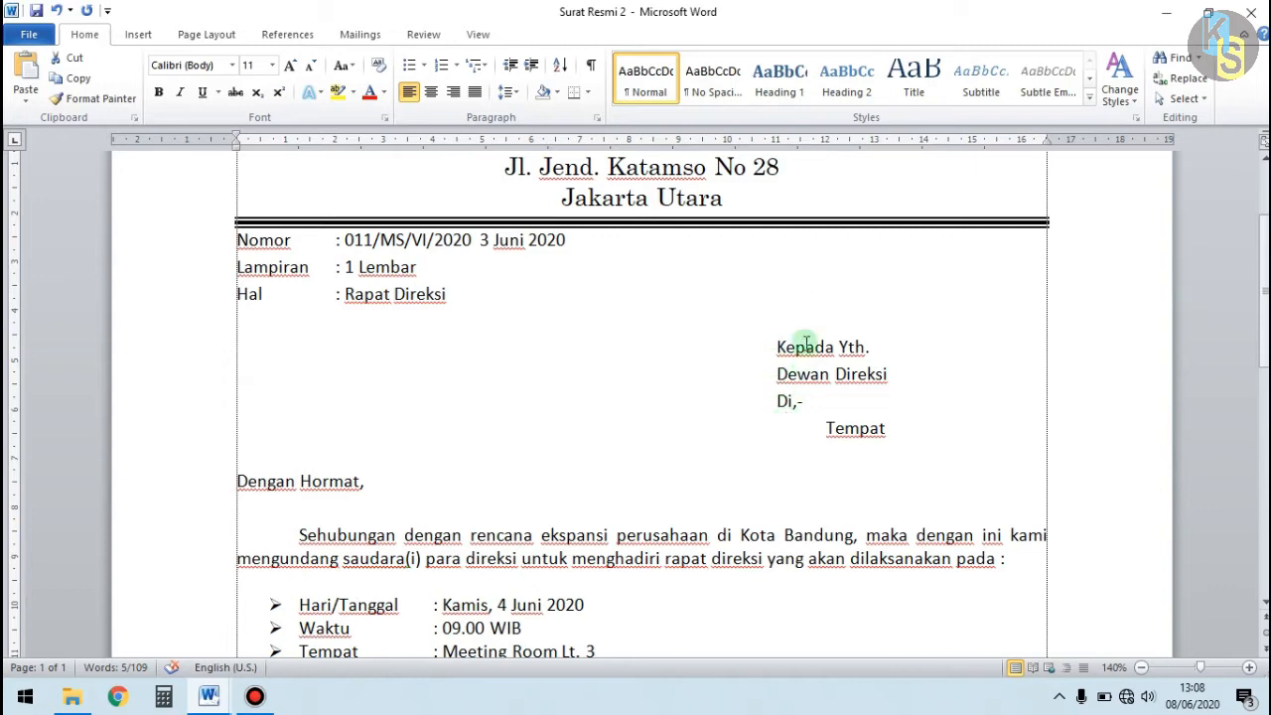
pyautogui.click(779, 401)
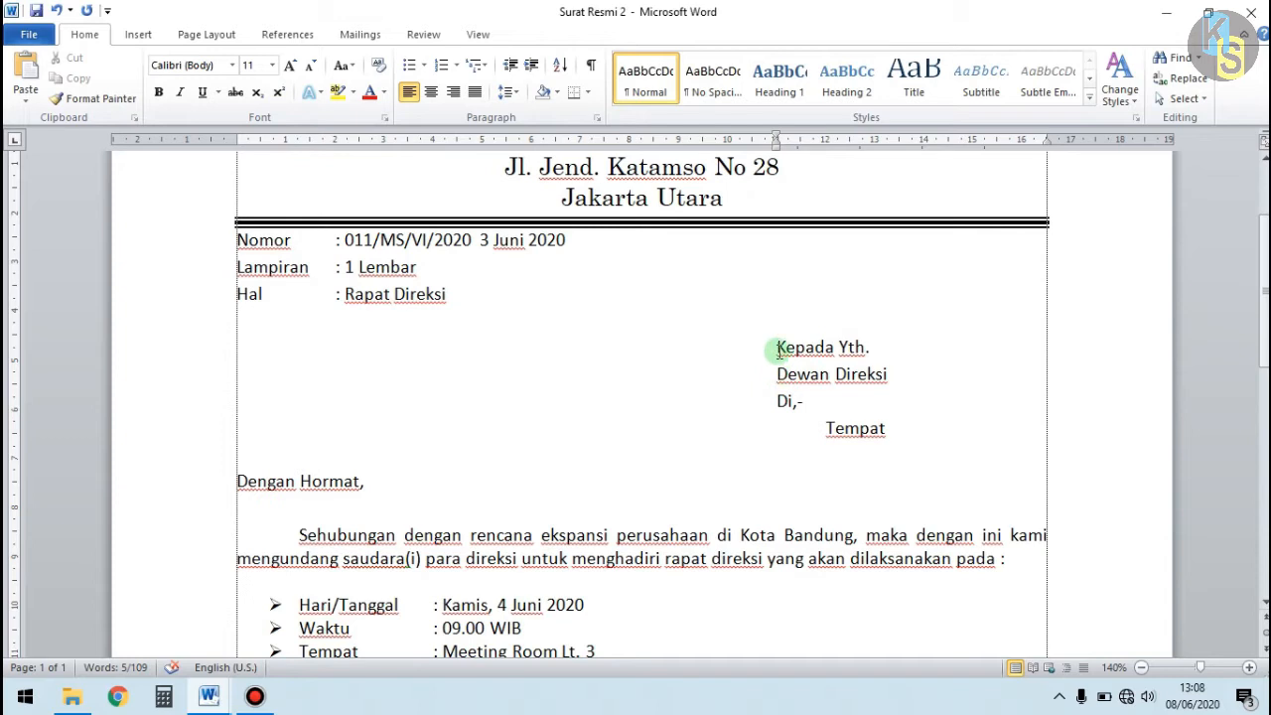
pyautogui.scroll(-2, 747, 402)
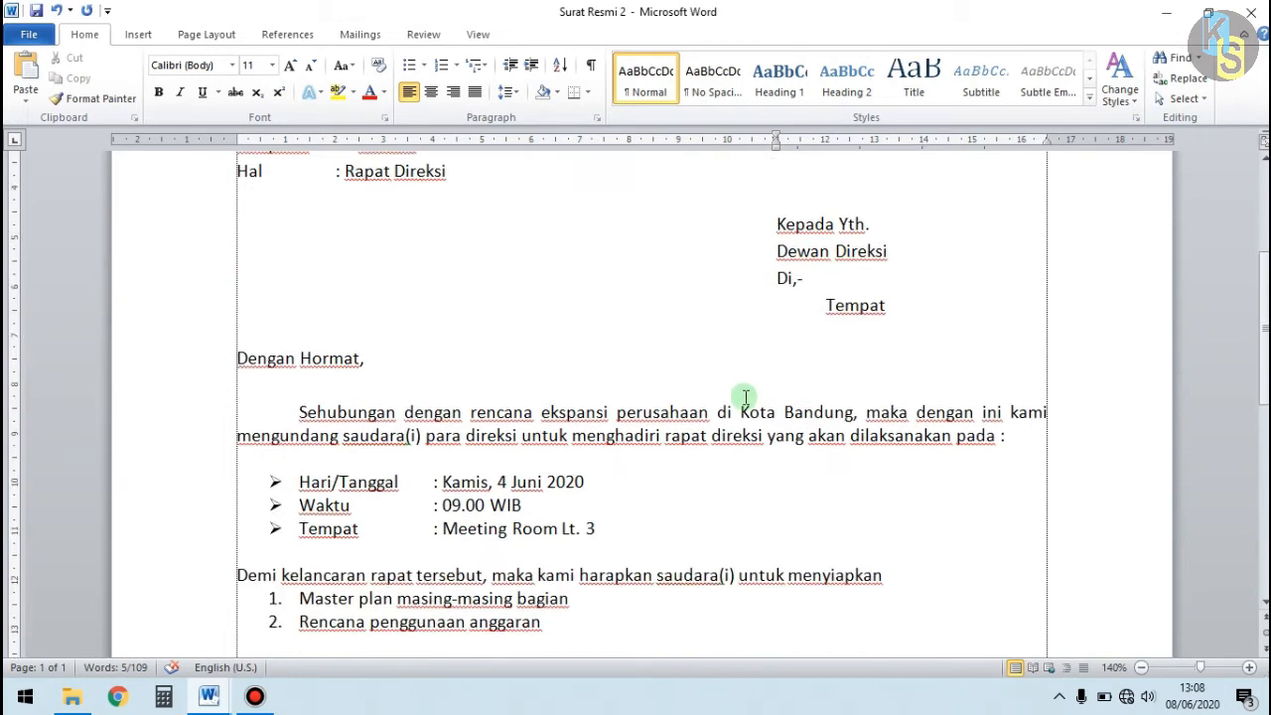
pyautogui.scroll(-5, 745, 397)
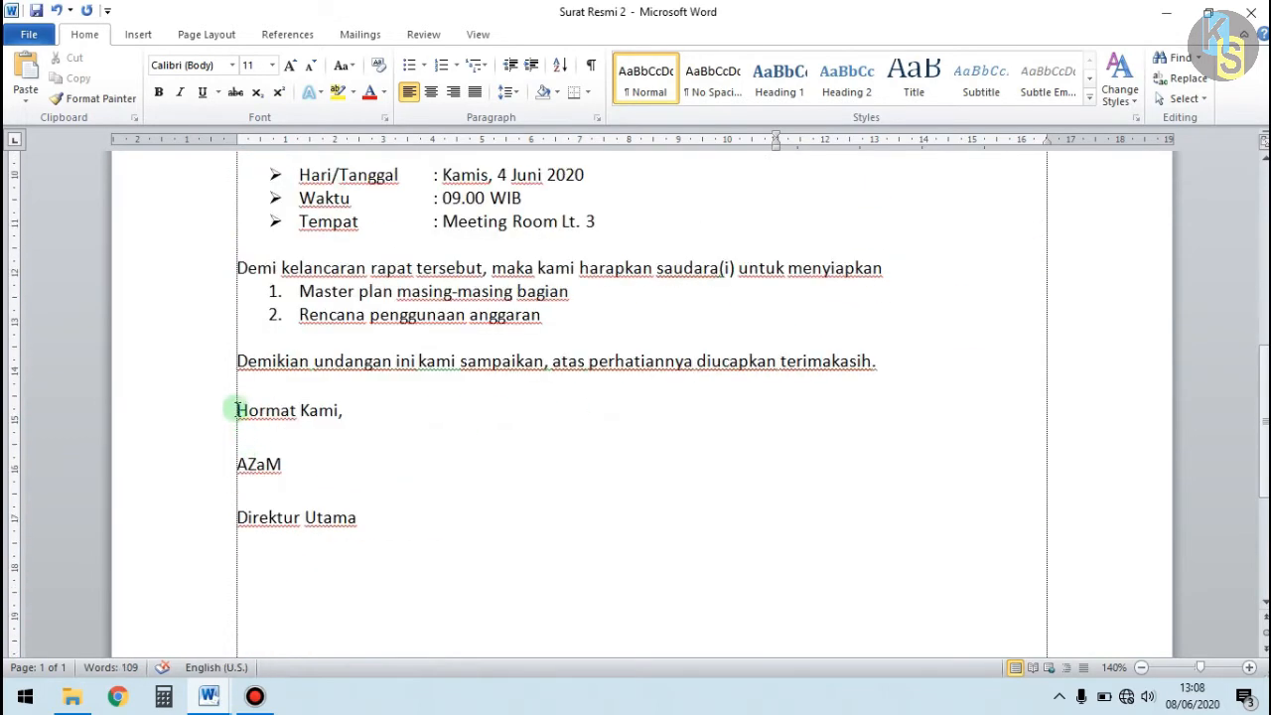
pyautogui.moveTo(236, 408); pyautogui.dragTo(368, 523)
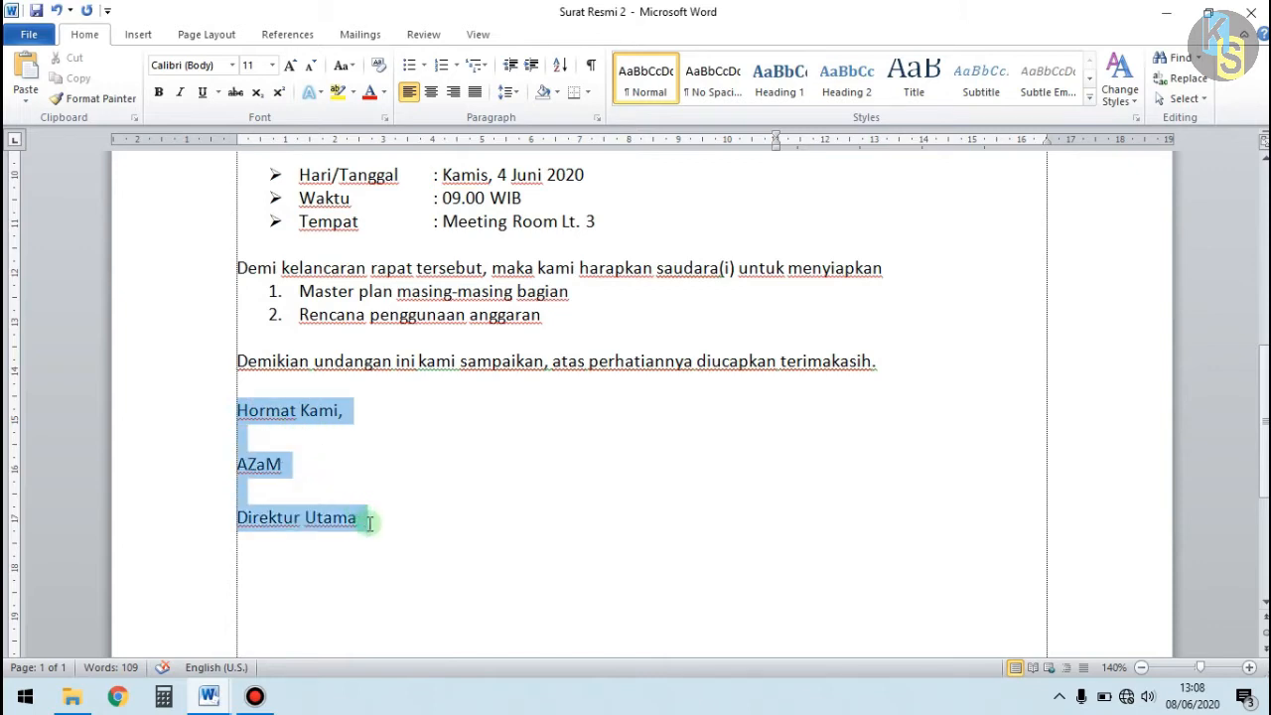
pyautogui.scroll(5, 470, 344)
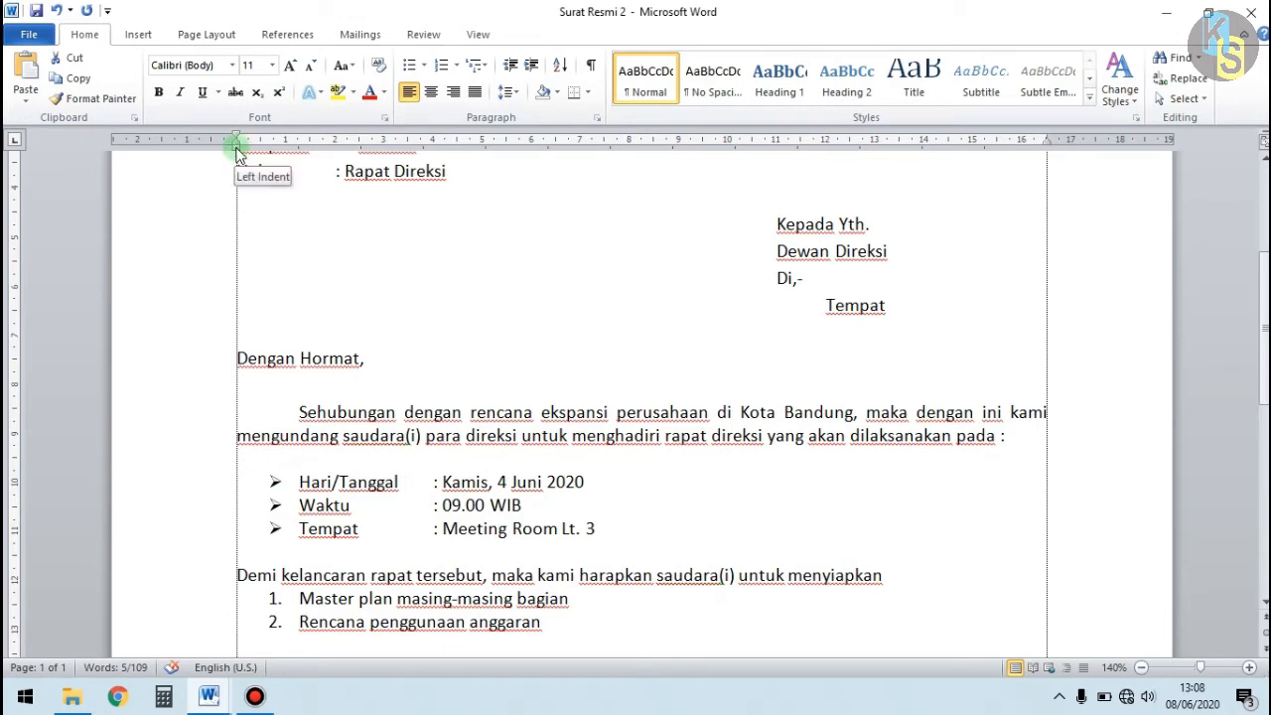
pyautogui.moveTo(239, 149); pyautogui.dragTo(772, 171)
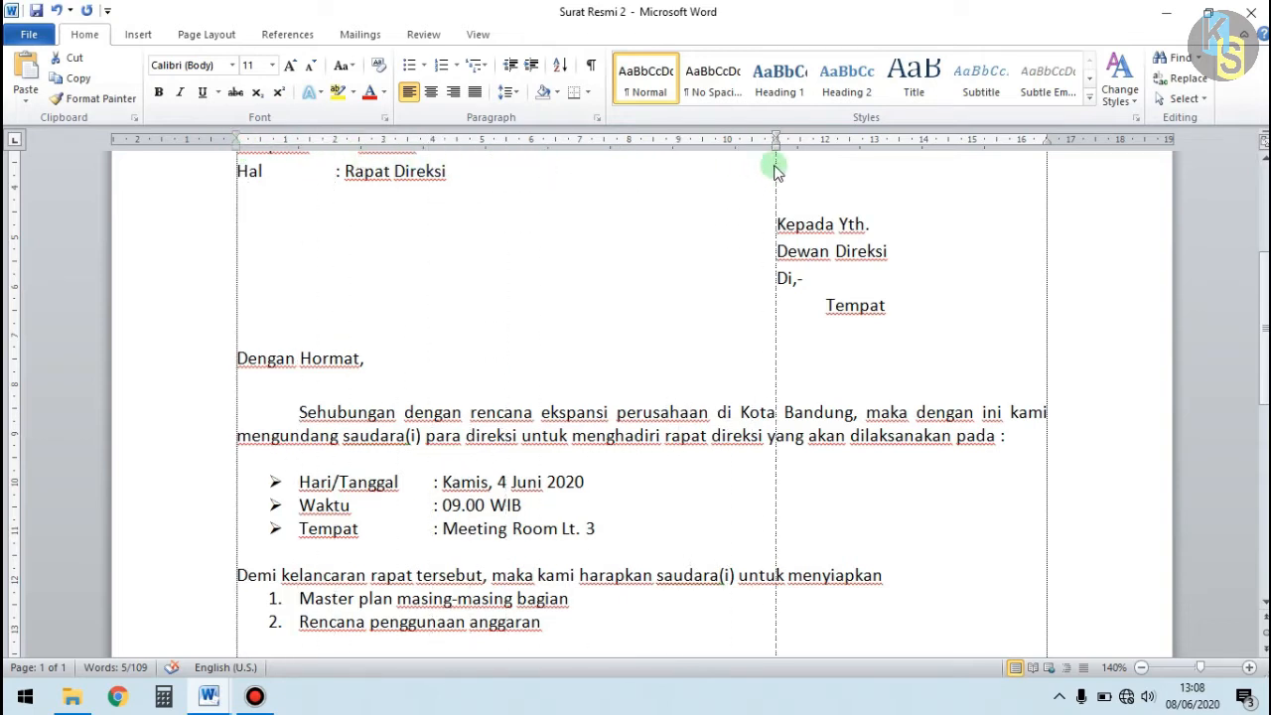
pyautogui.moveTo(776, 166); pyautogui.dragTo(775, 165)
pyautogui.scroll(-6, 784, 272)
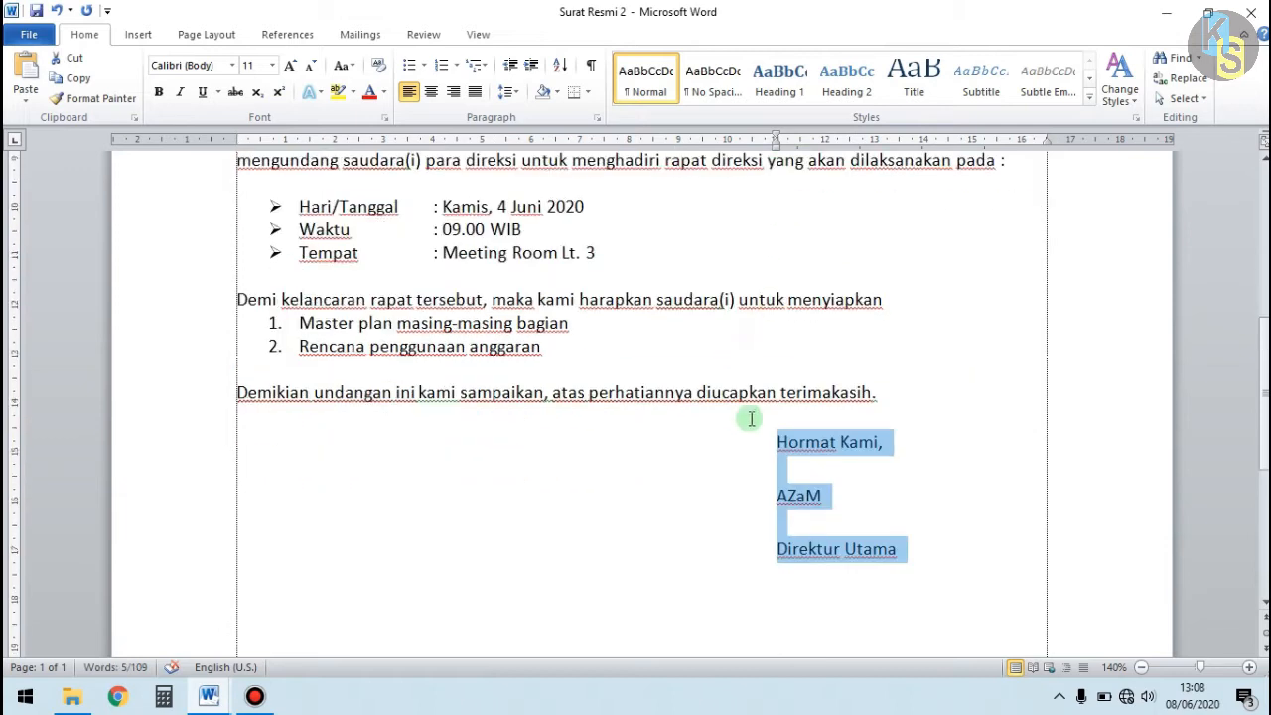
# Adjust the signature block's spacing: add a blank line above "Hormat Kami," and move the gap below it to between the signatory's name and "Direktur Utama".
pyautogui.click(810, 429)
pyautogui.press('Return')
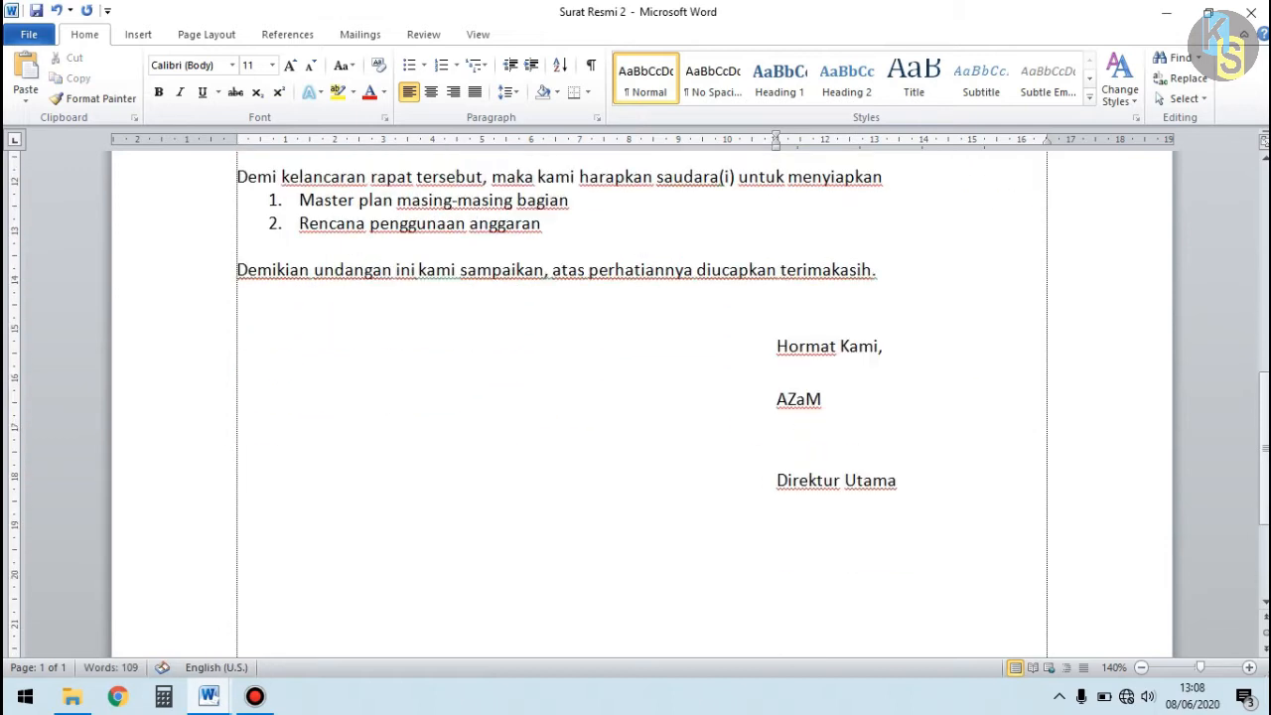
pyautogui.click(799, 376)
pyautogui.press('Delete')
pyautogui.click(873, 403)
# Review the whole letter's layout with the page zoomed out, from the letterhead down to the signature block.
pyautogui.scroll(4, 848, 414)
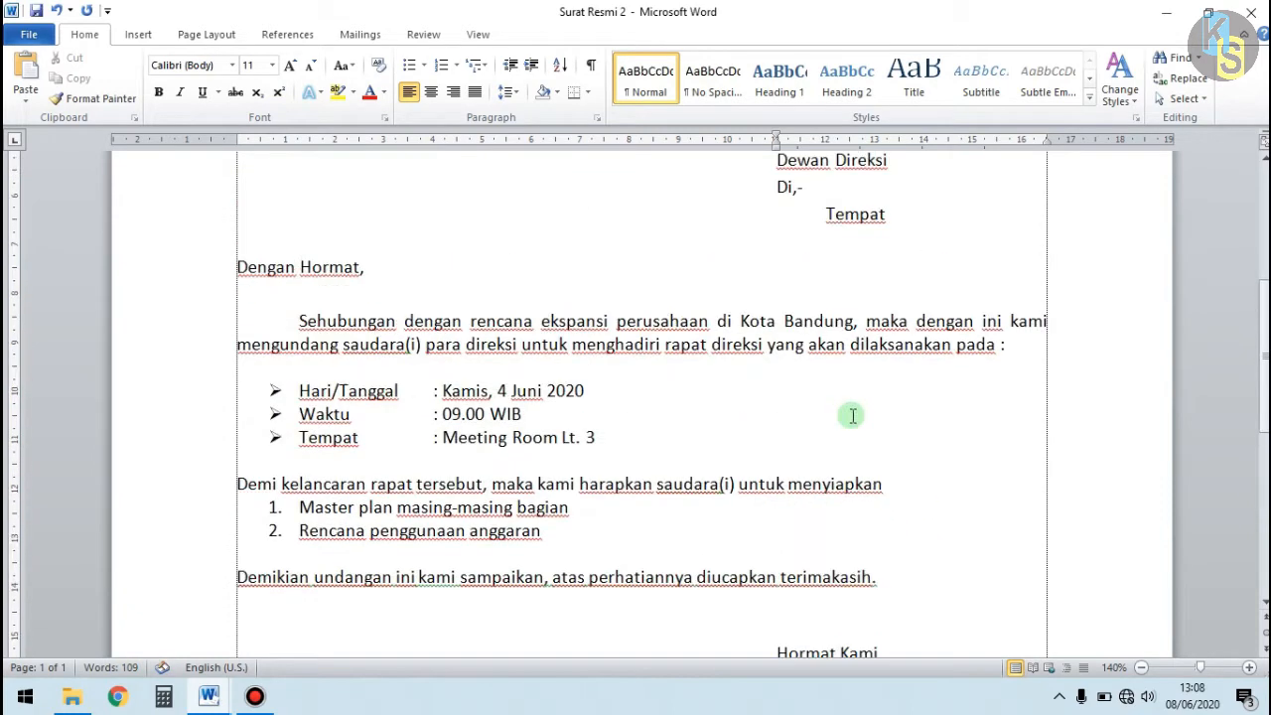
pyautogui.keyDown('ctrl'); pyautogui.scroll(-7, 582, 449); pyautogui.keyUp('ctrl')
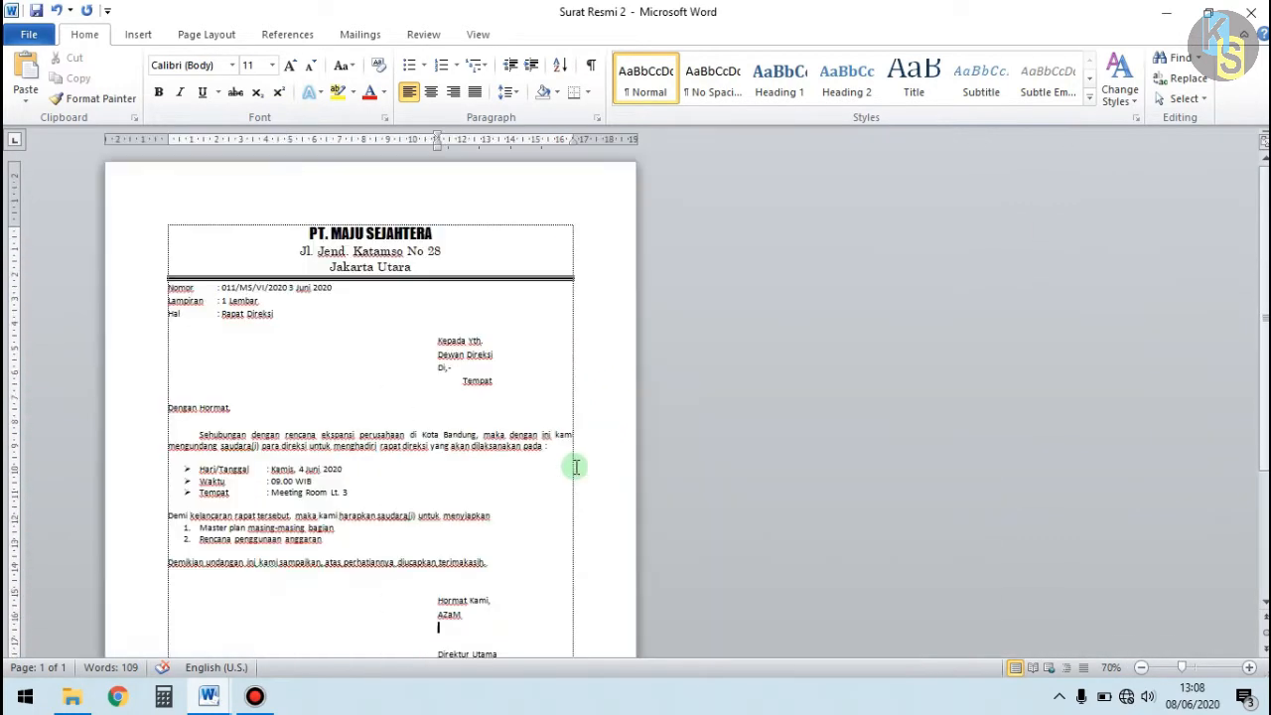
pyautogui.scroll(-3, 335, 556)
pyautogui.scroll(3, 405, 488)
pyautogui.keyDown('ctrl'); pyautogui.scroll(6, 540, 466); pyautogui.keyUp('ctrl')
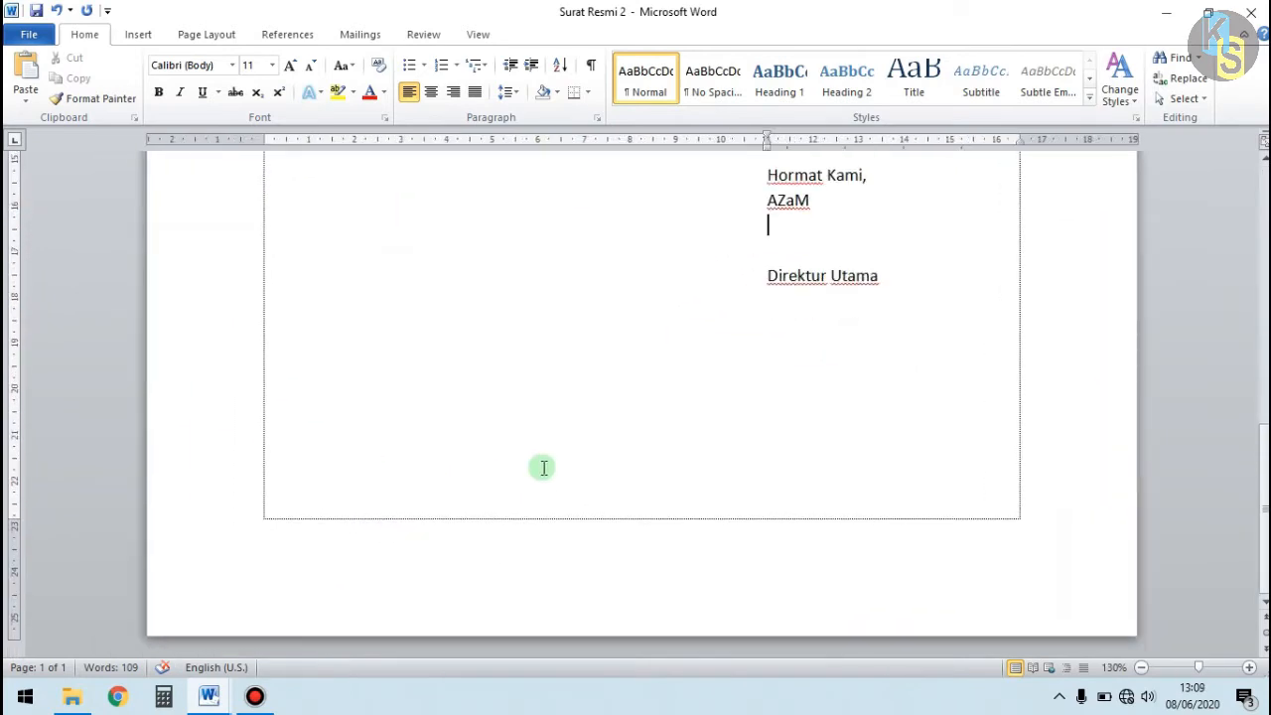
pyautogui.scroll(6, 672, 423)
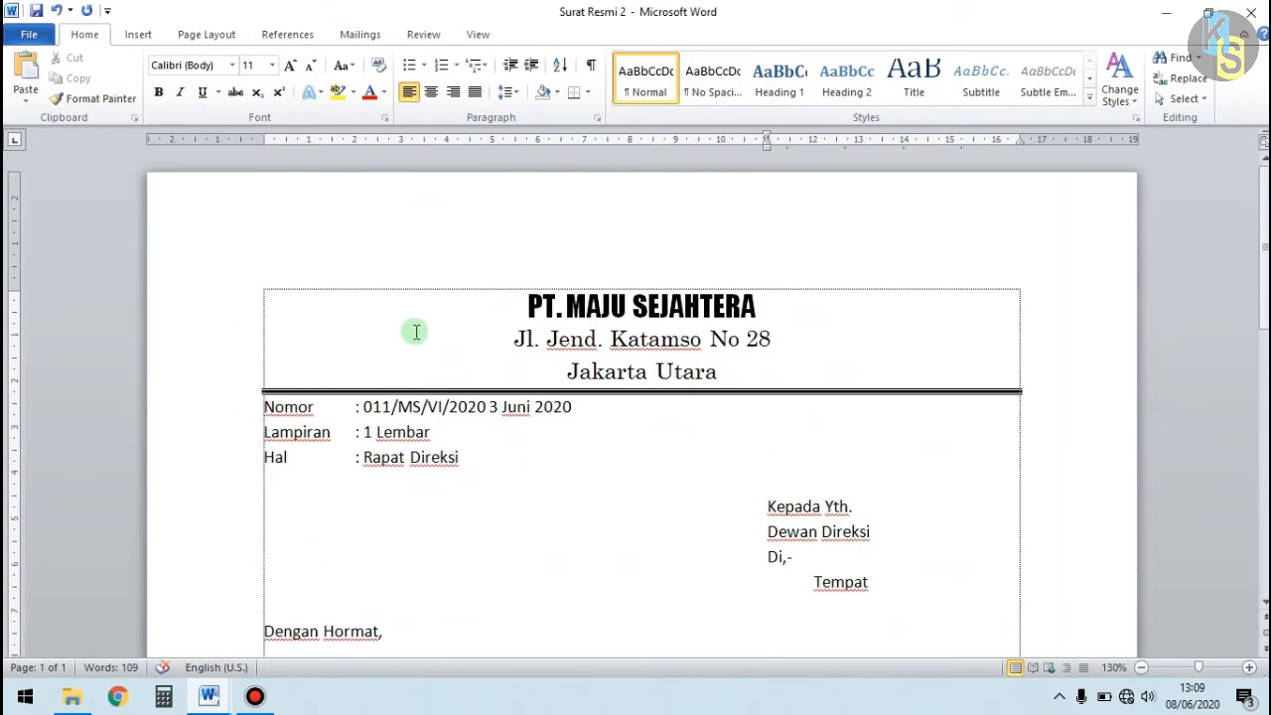
# Insert the picture "Logo KS OK - Fix 2" in the letterhead, in front of "PT. MAJU SEJAHTERA".
pyautogui.click(413, 338)
pyautogui.click(328, 308)
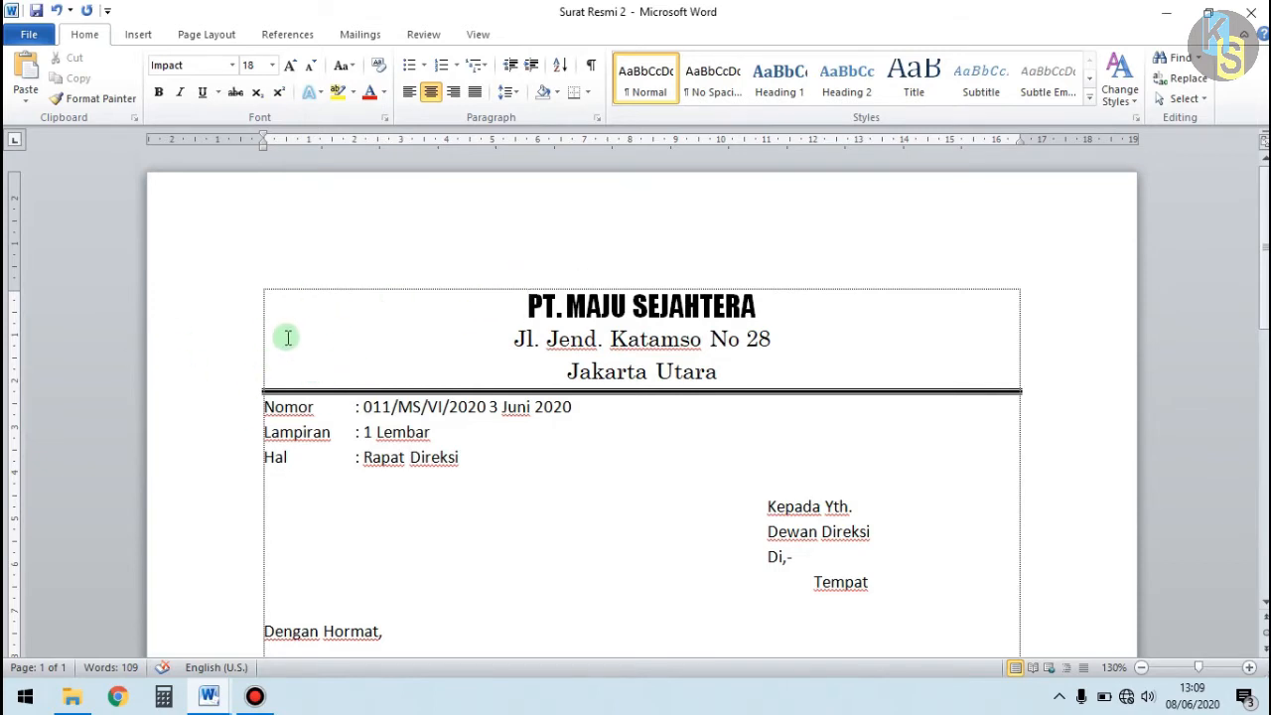
pyautogui.scroll(-2, 507, 206)
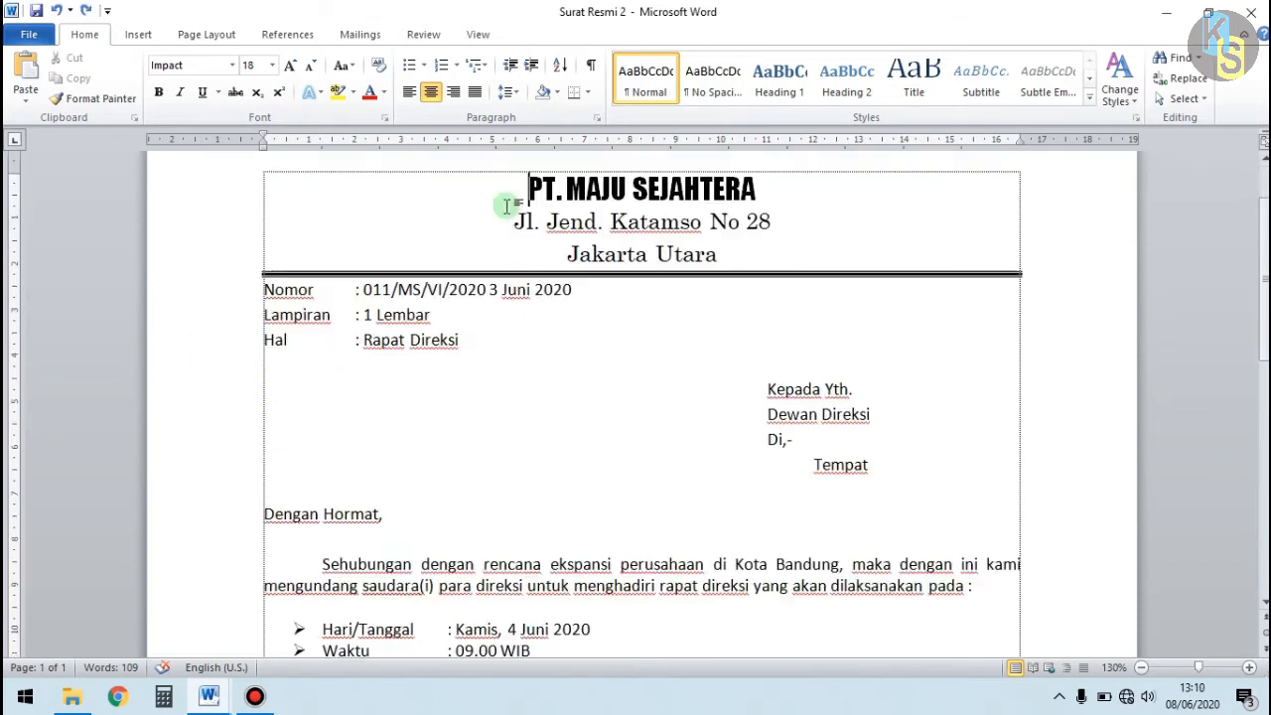
pyautogui.click(137, 36)
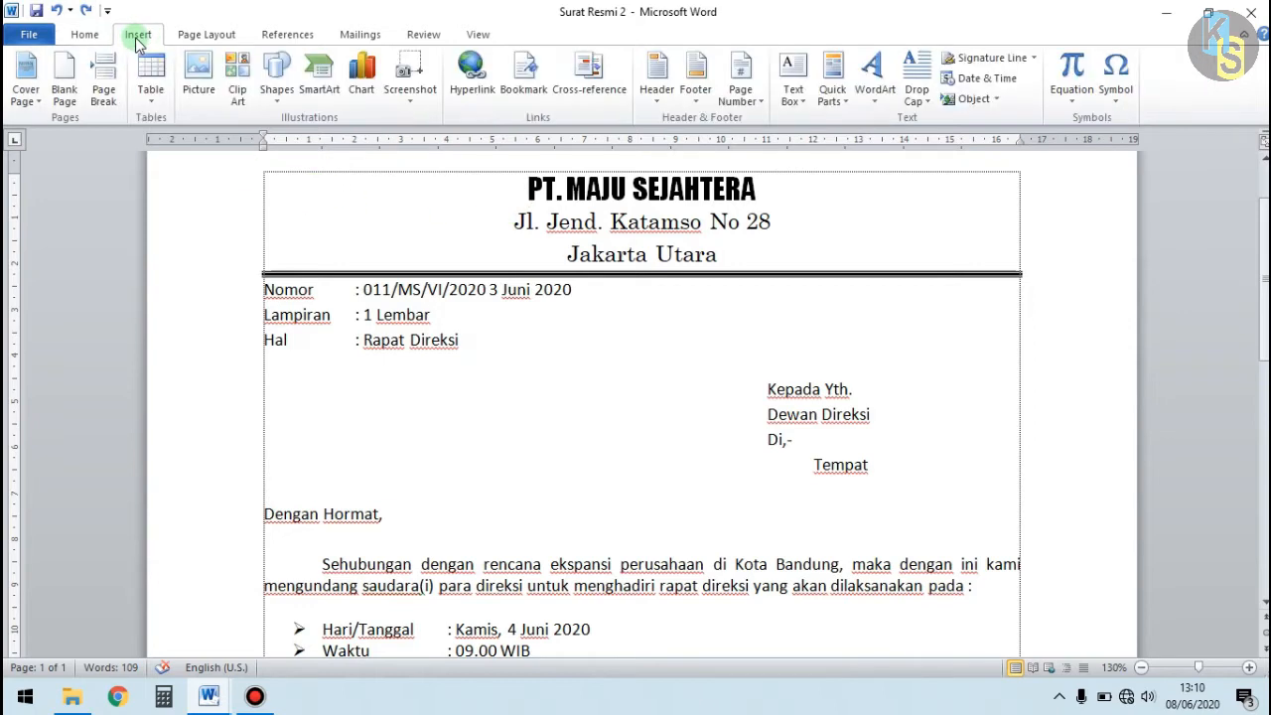
pyautogui.click(204, 87)
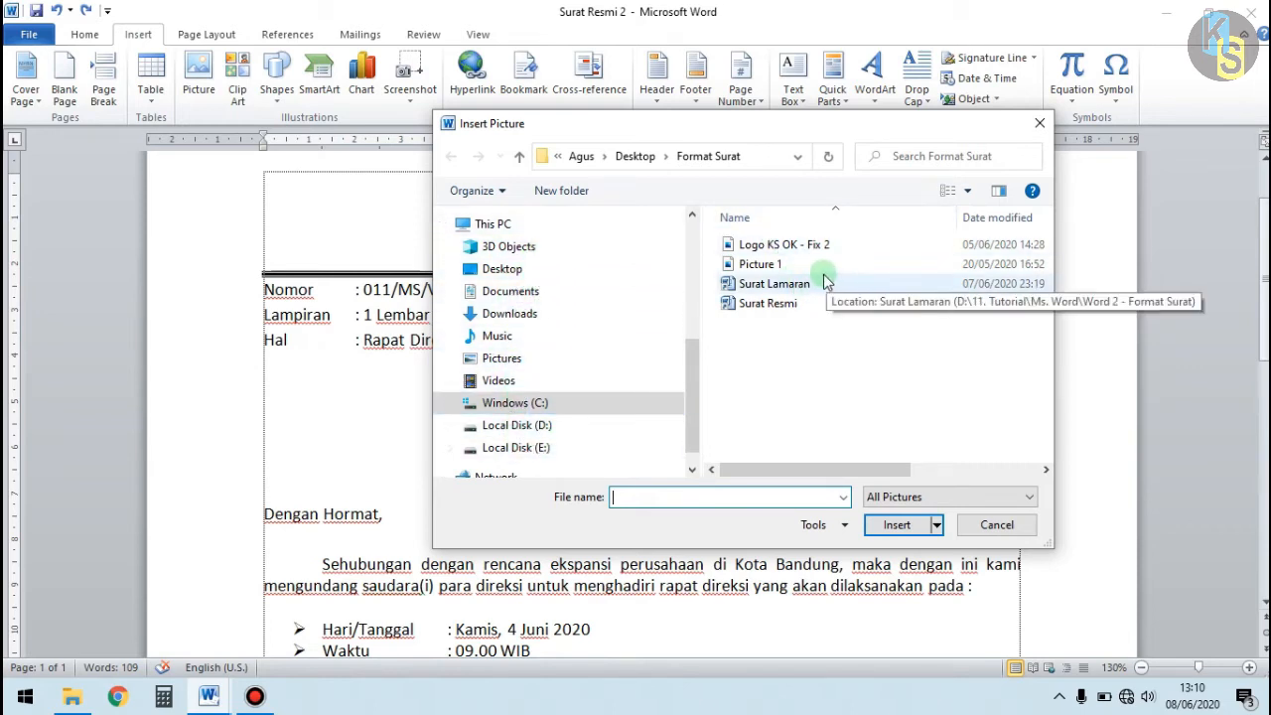
pyautogui.click(774, 248)
pyautogui.click(773, 268)
pyautogui.click(764, 246)
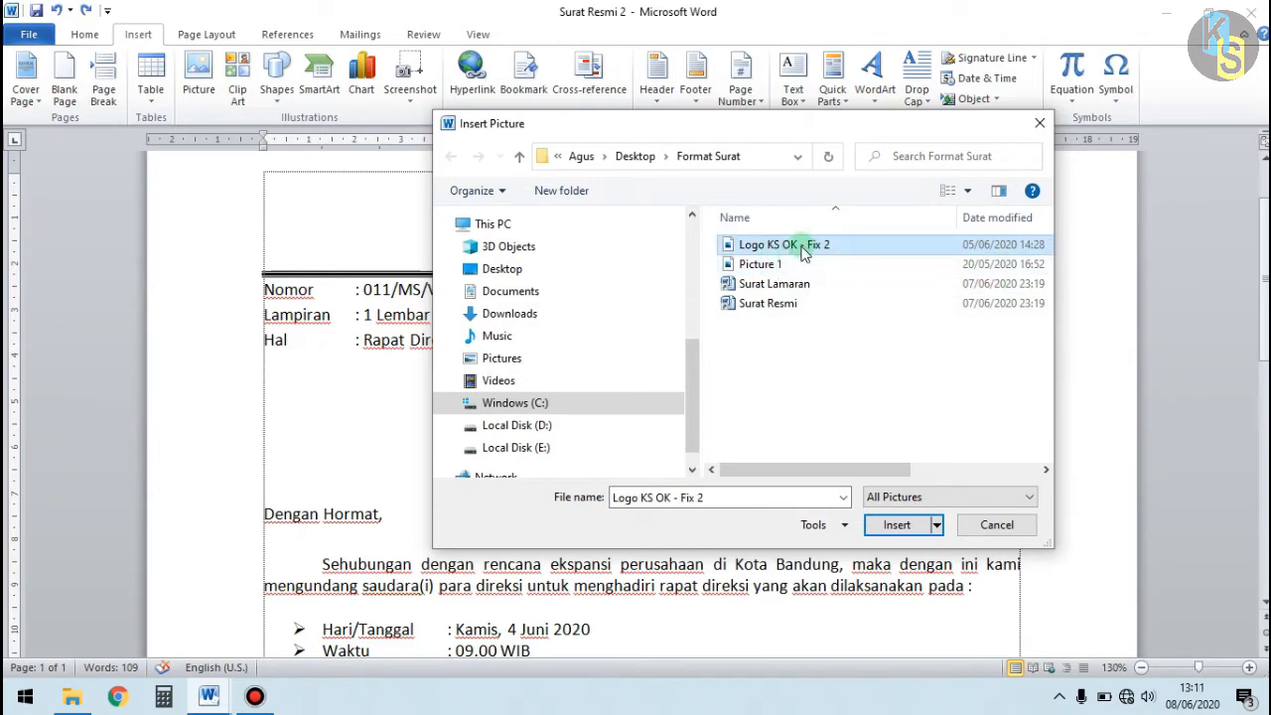
pyautogui.click(898, 526)
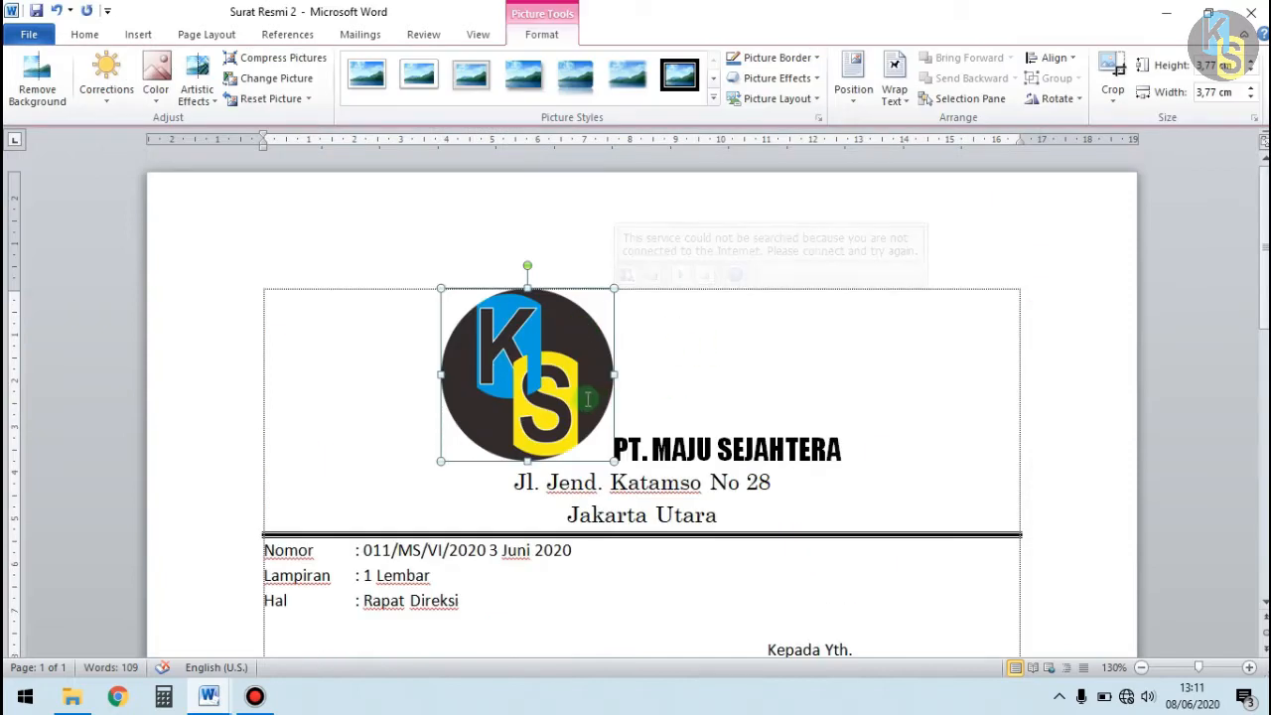
pyautogui.scroll(-1, 715, 523)
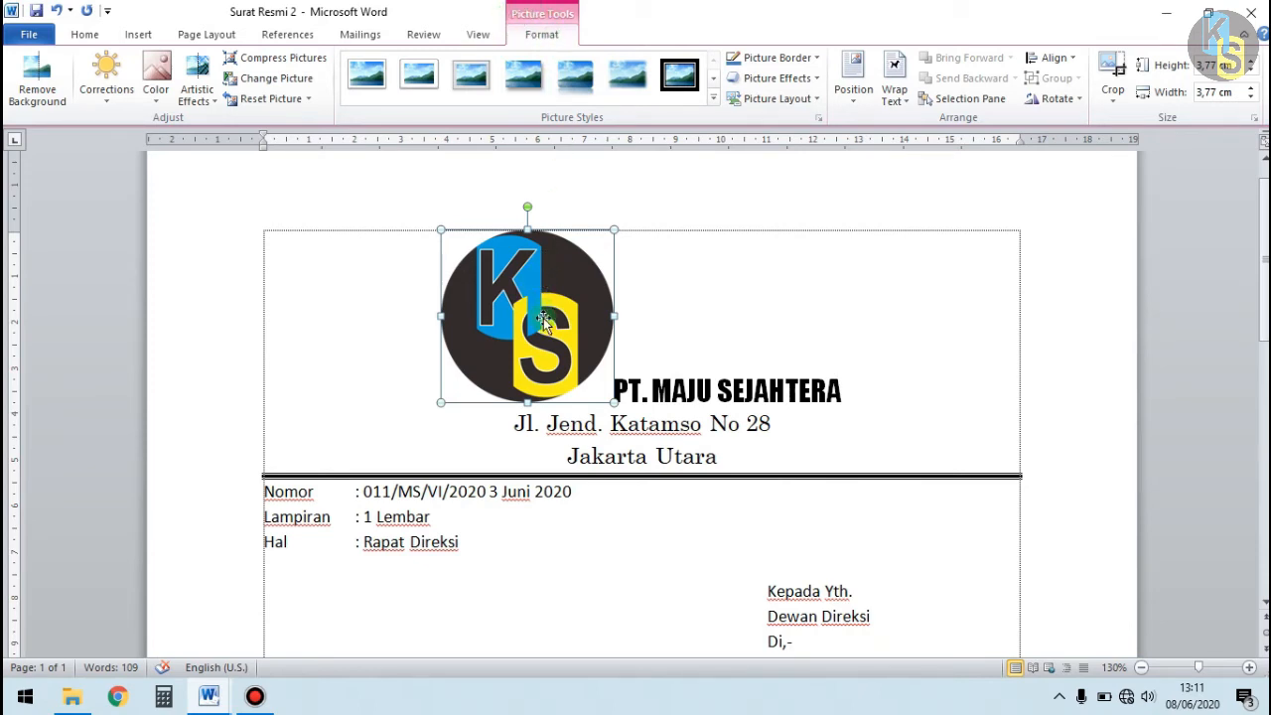
pyautogui.click(665, 315)
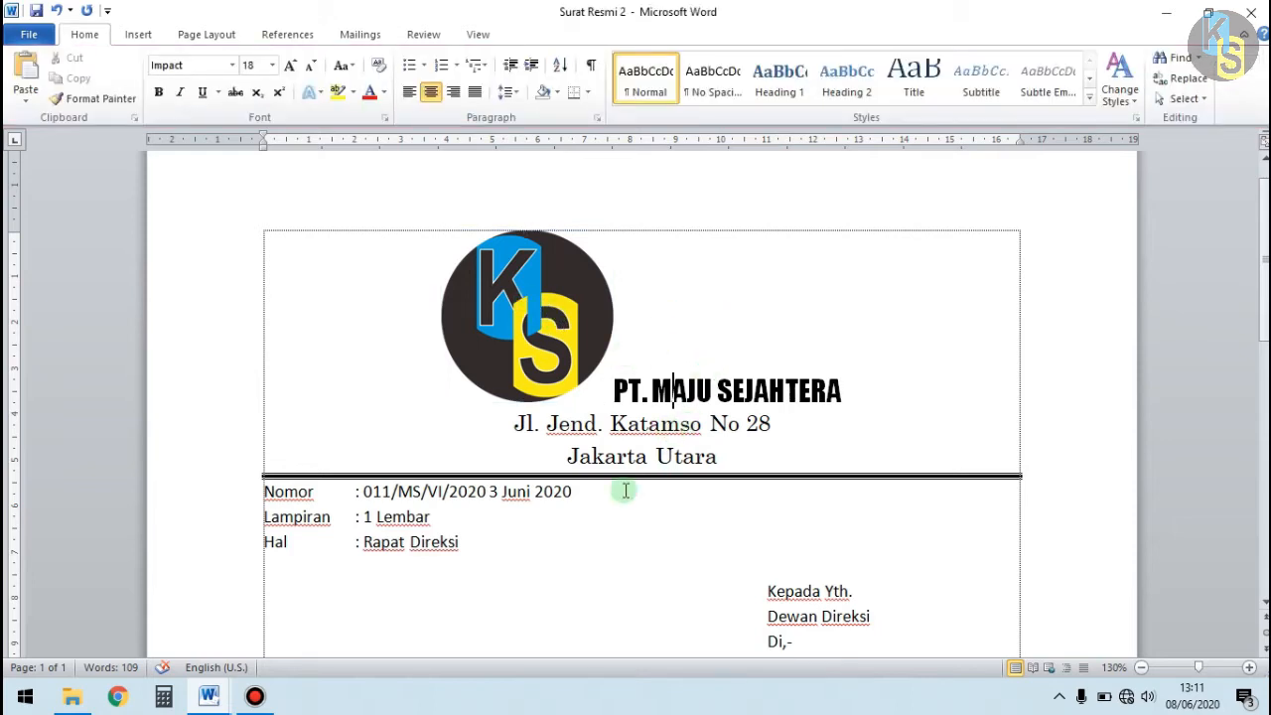
pyautogui.click(426, 491)
pyautogui.click(353, 539)
pyautogui.click(759, 563)
pyautogui.click(519, 524)
pyautogui.click(690, 417)
pyautogui.click(737, 366)
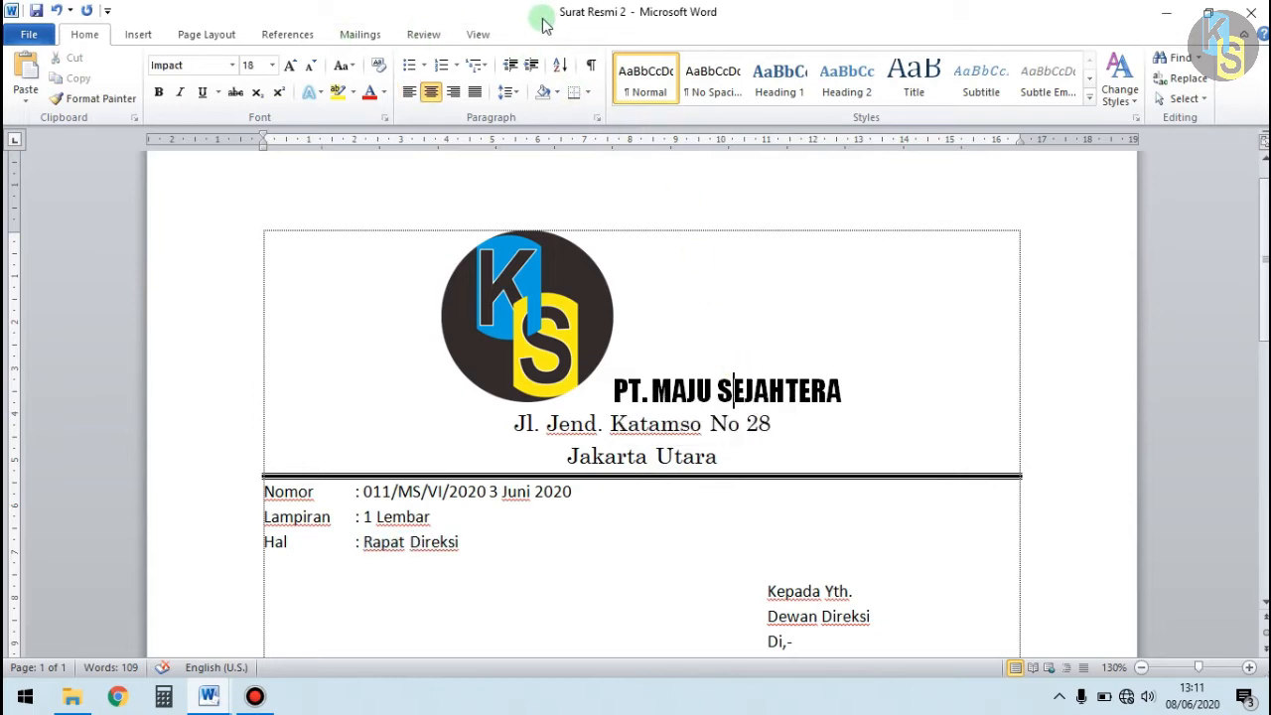
# Set the logo's text wrapping to Behind Text and shrink it proportionally to about 2 cm across, fitting the letterhead's height.
pyautogui.click(551, 298)
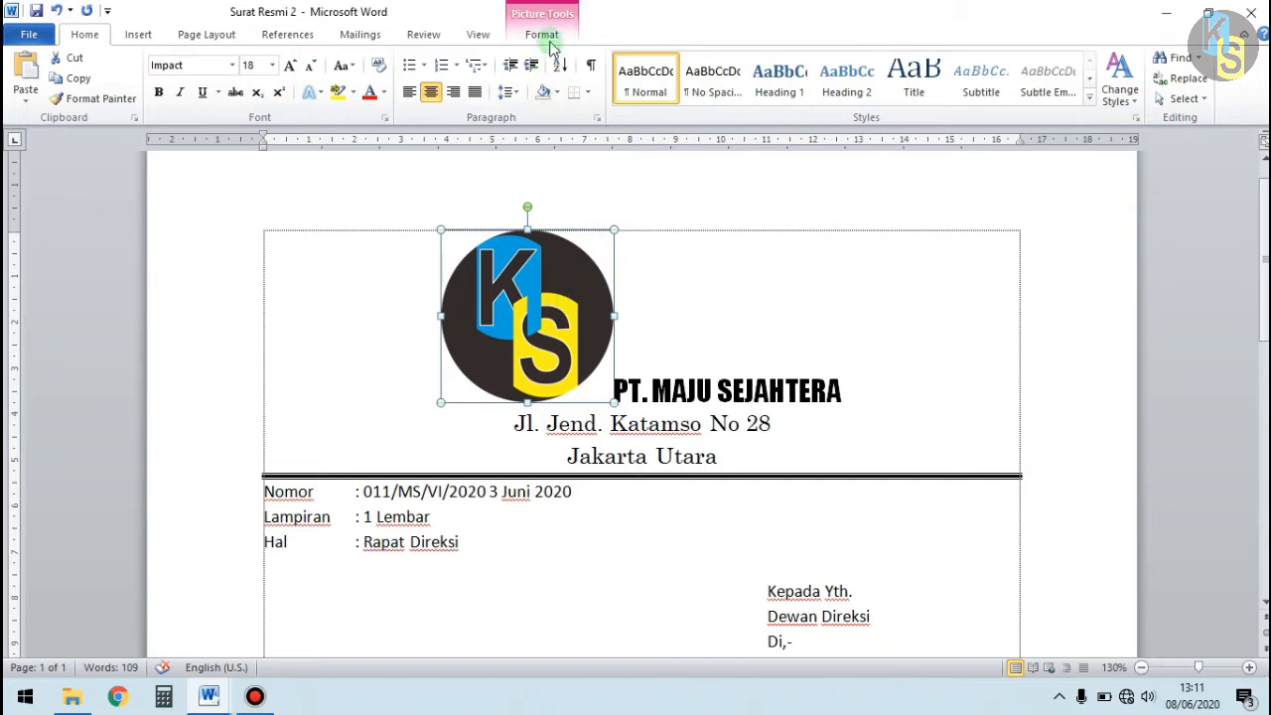
pyautogui.click(549, 36)
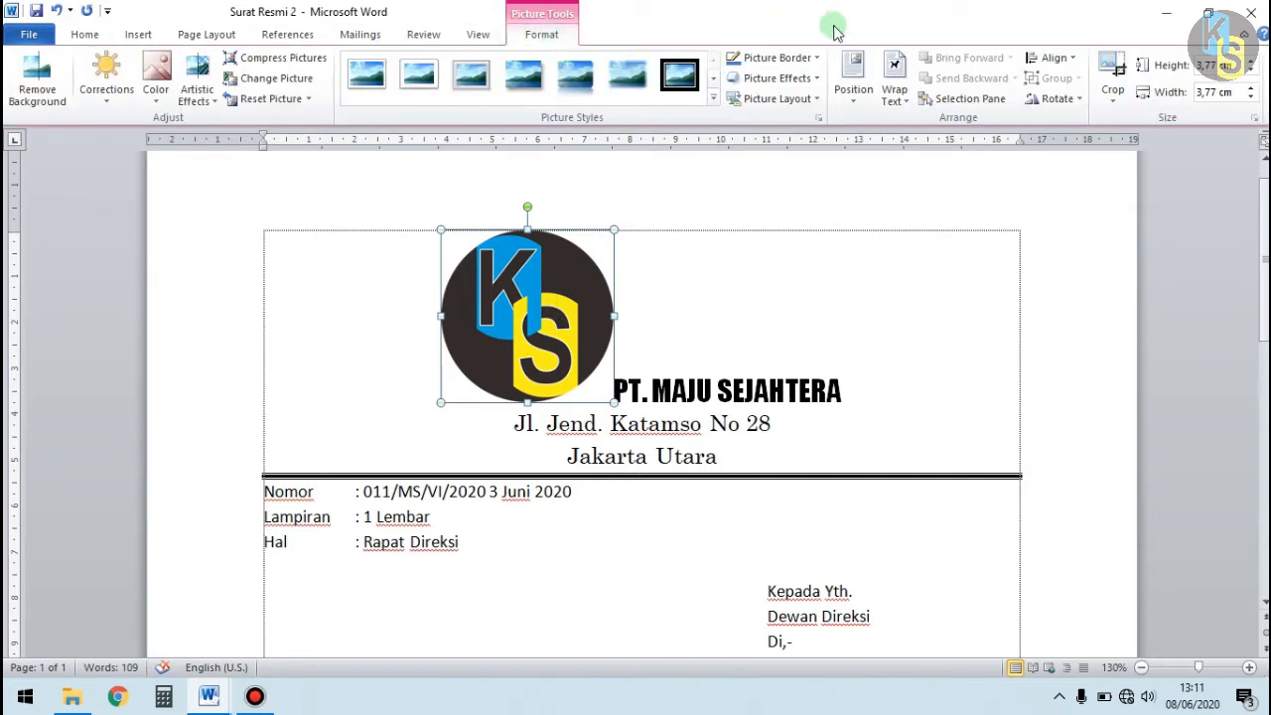
pyautogui.click(905, 97)
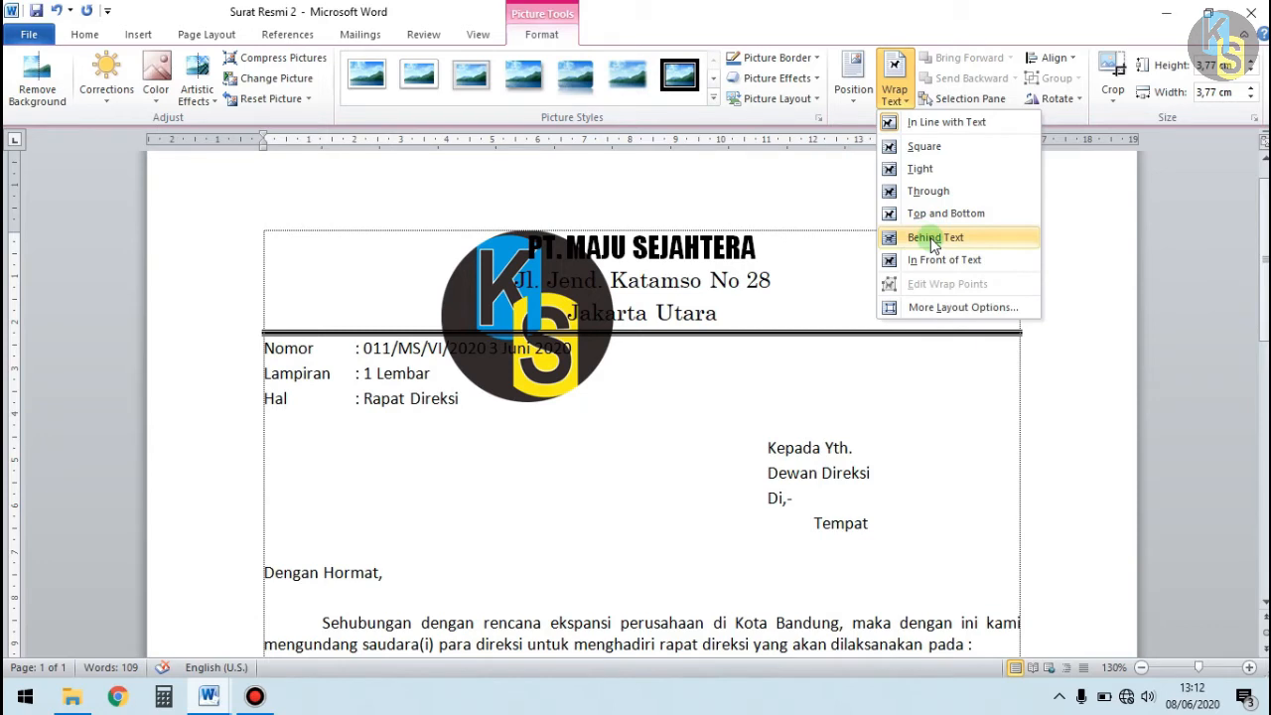
pyautogui.click(933, 238)
pyautogui.scroll(2, 630, 485)
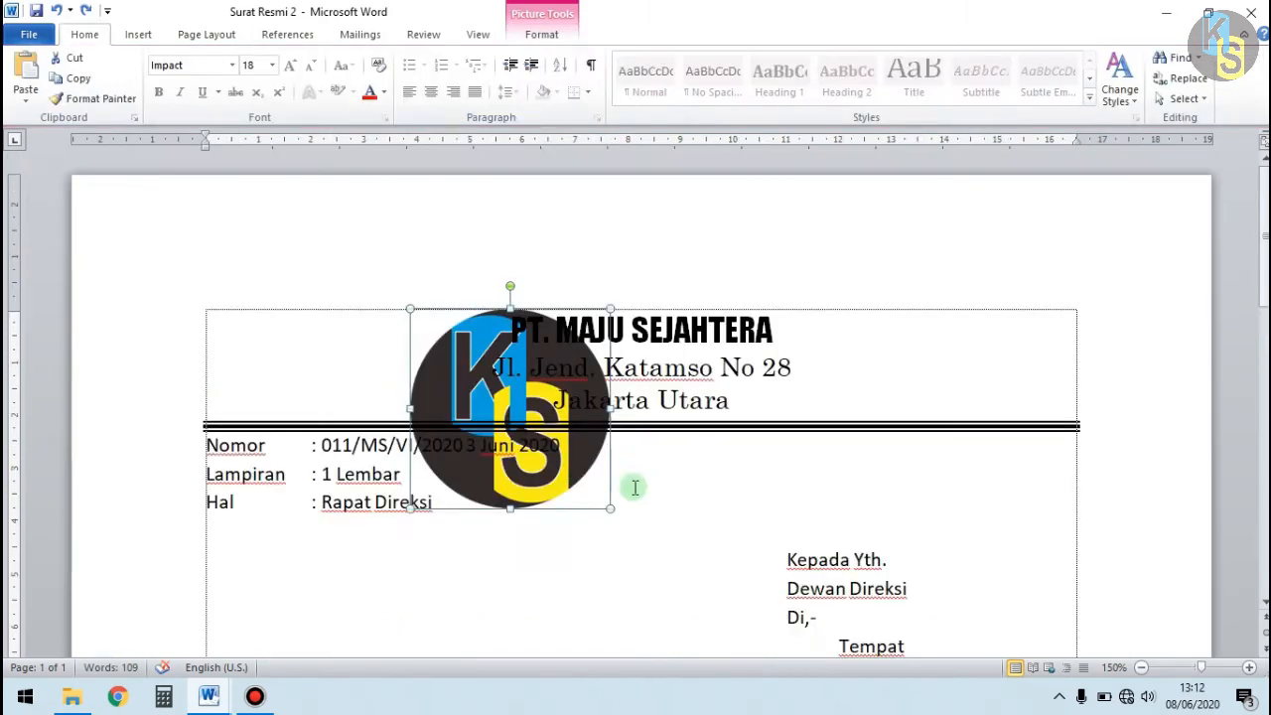
pyautogui.moveTo(611, 507)
pyautogui.mouseDown()
pyautogui.moveTo(500, 399)
pyautogui.moveTo(515, 408)
pyautogui.mouseUp()
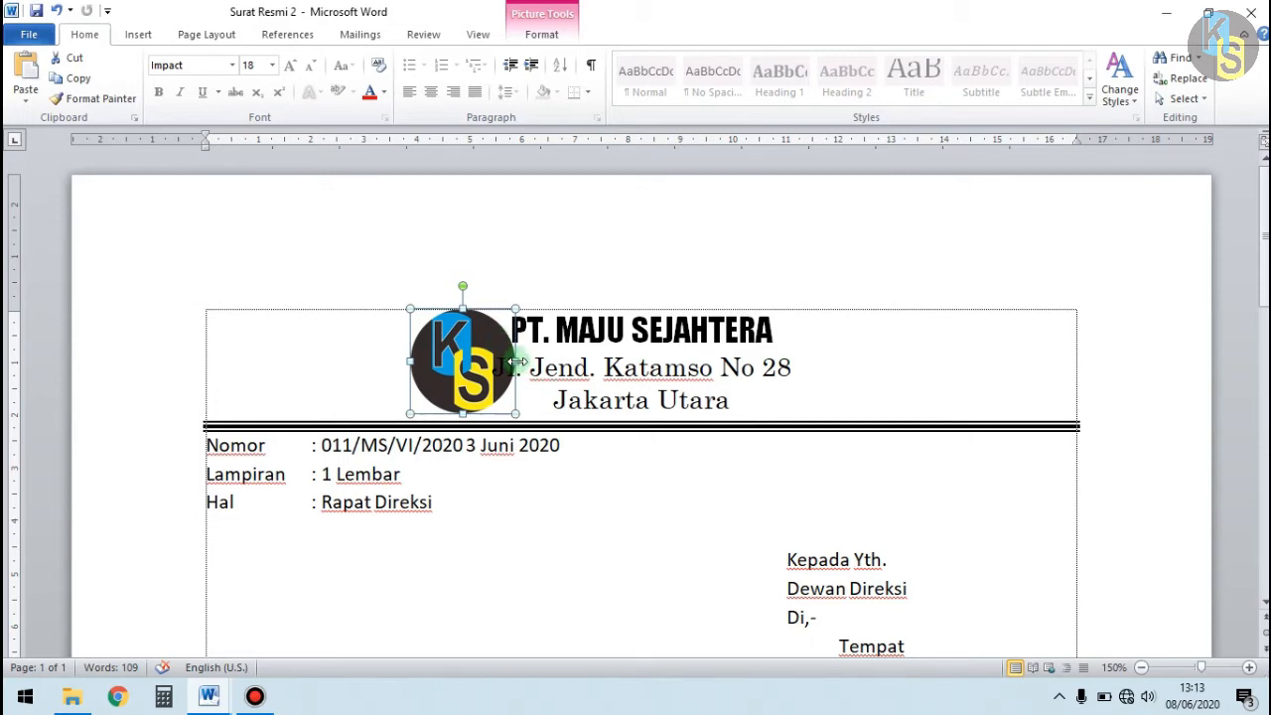
pyautogui.moveTo(517, 363); pyautogui.dragTo(726, 361)
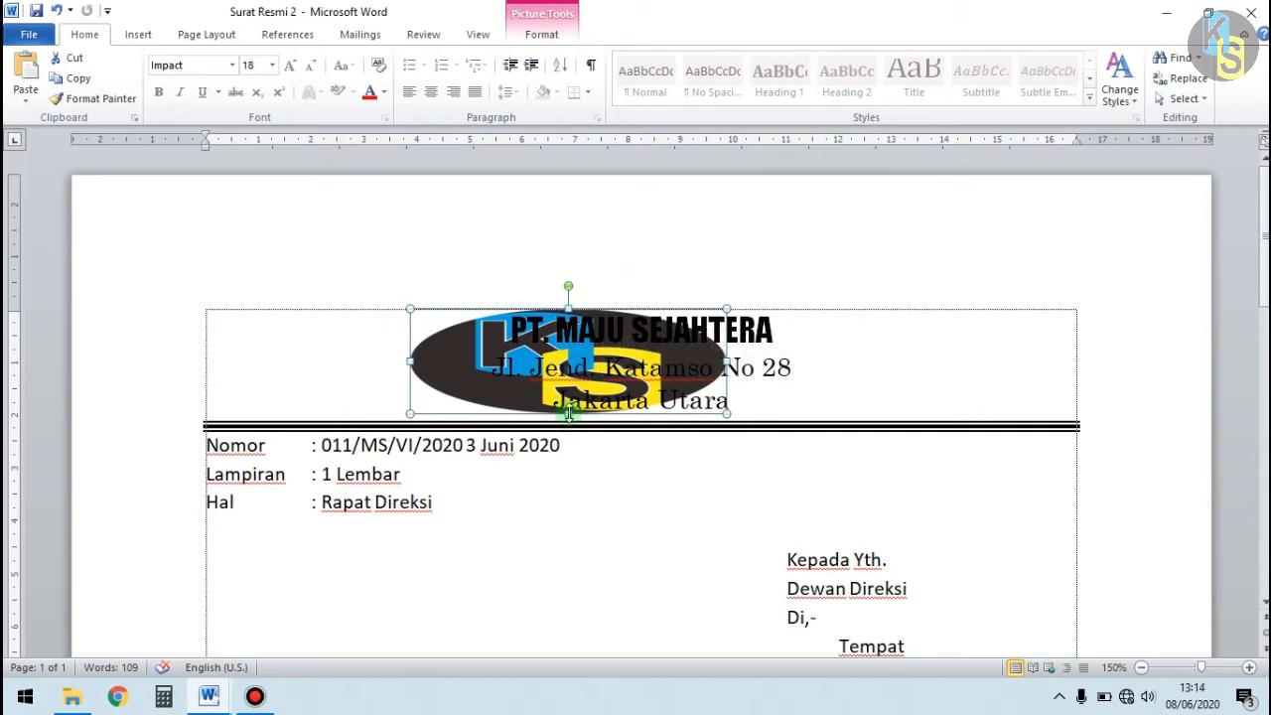
pyautogui.moveTo(568, 414); pyautogui.dragTo(580, 629)
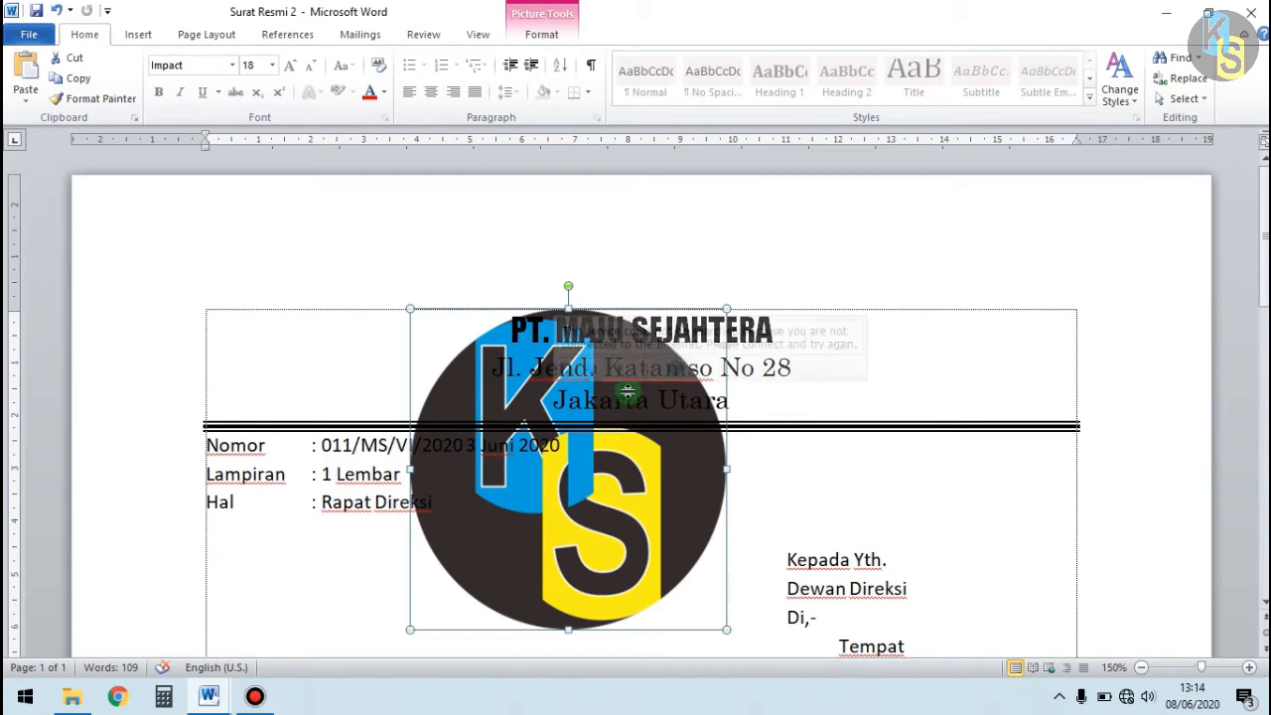
pyautogui.hotkey('ctrl', 'z')
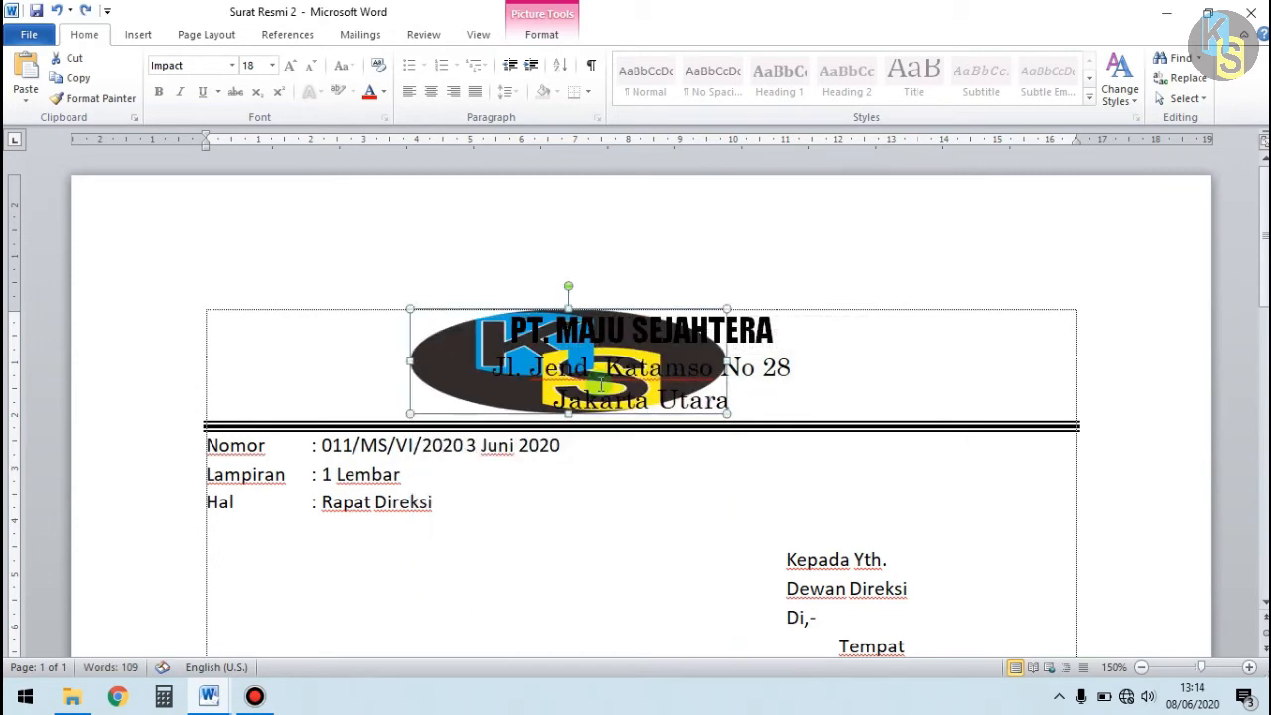
pyautogui.hotkey('ctrl', 'z')
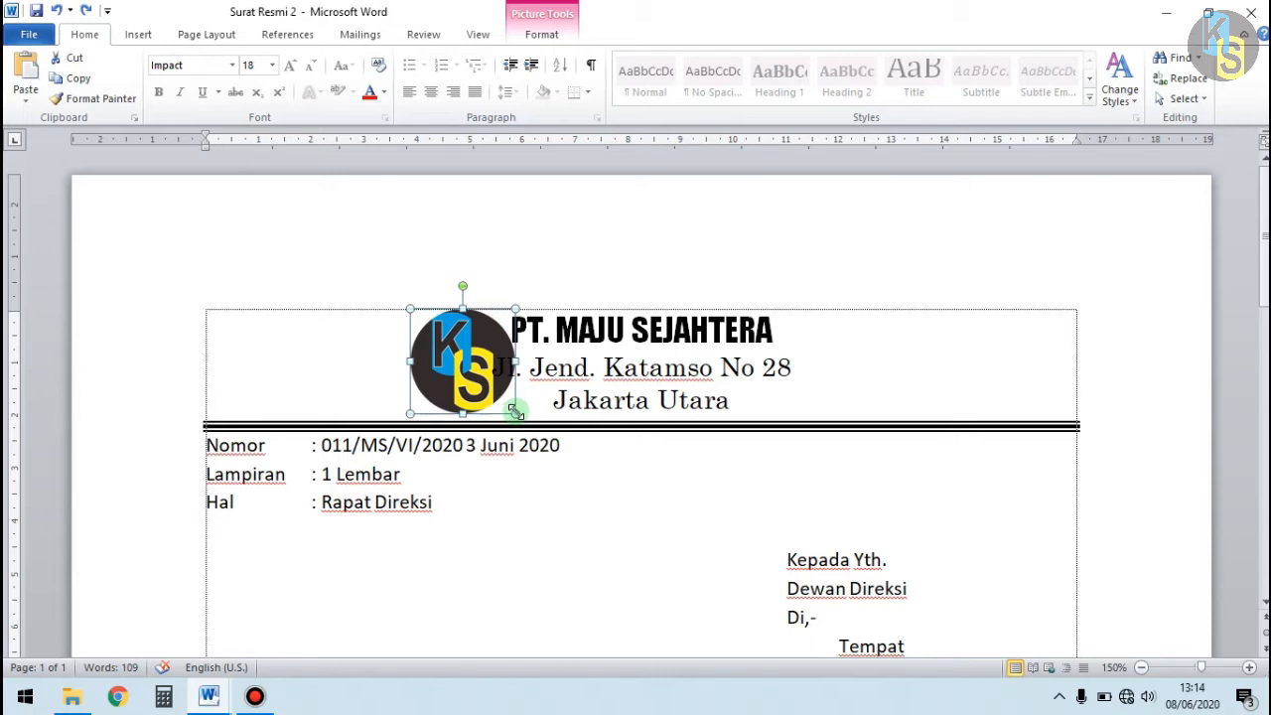
# Resize the logo proportionally to about 1.7 cm across and place it at the left end of the letterhead, above the double line.
pyautogui.moveTo(513, 411); pyautogui.dragTo(787, 593)
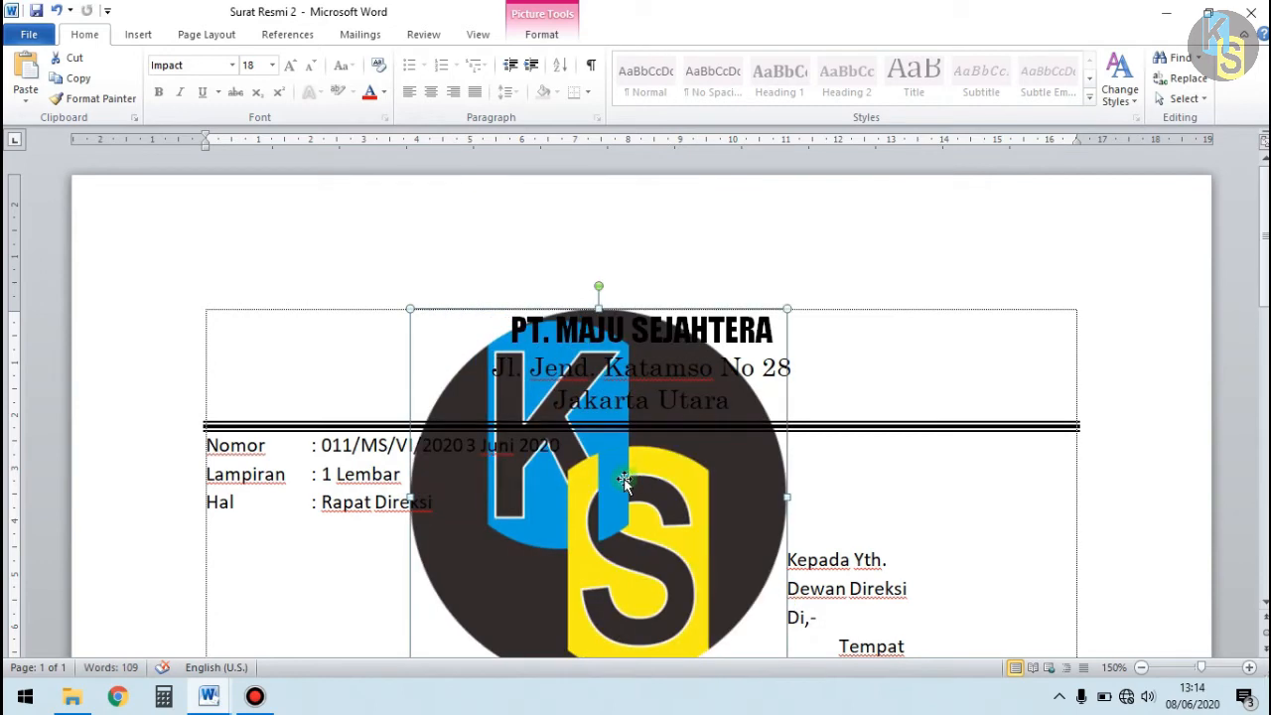
pyautogui.scroll(-2, 635, 466)
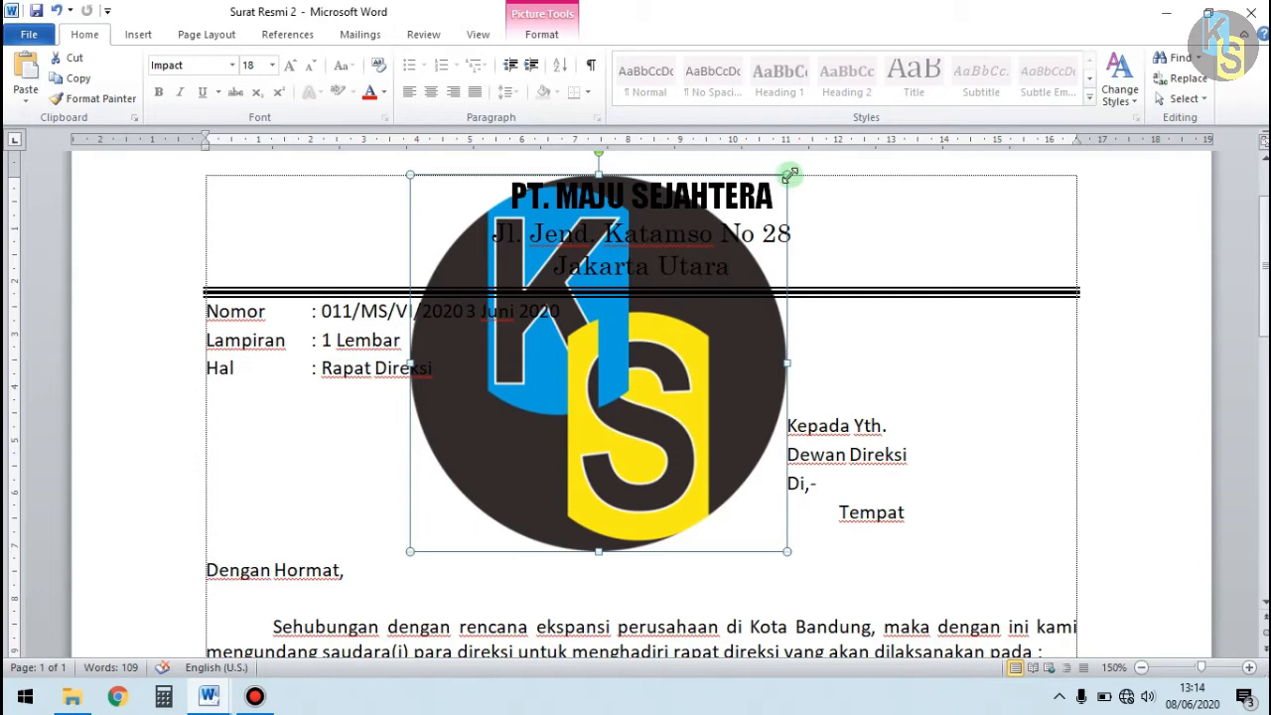
pyautogui.moveTo(786, 176); pyautogui.dragTo(465, 473)
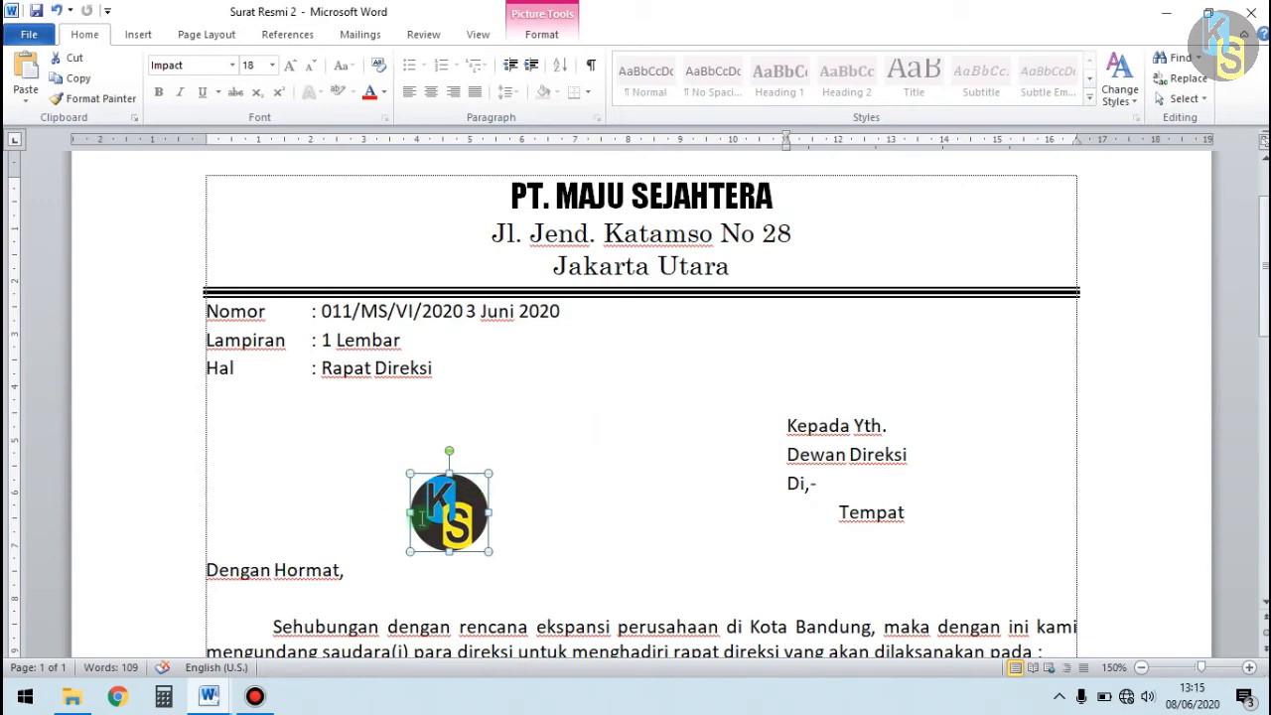
pyautogui.moveTo(399, 464); pyautogui.dragTo(130, 276)
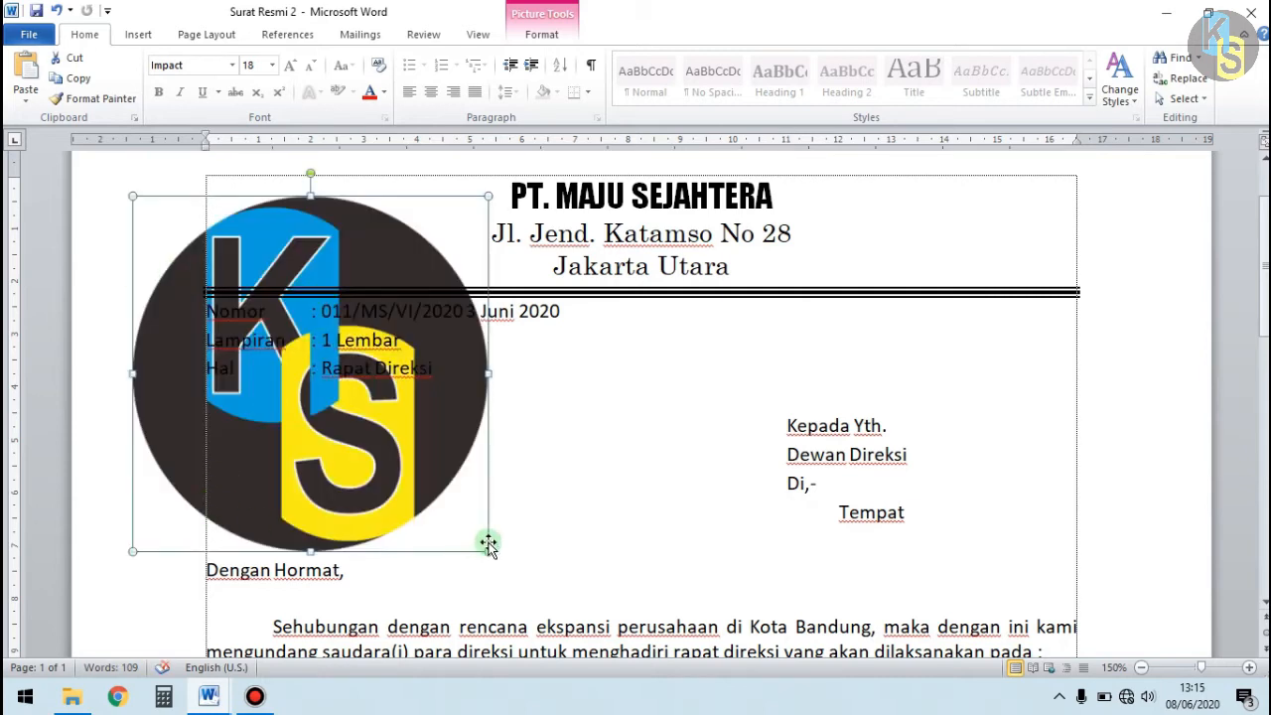
pyautogui.moveTo(133, 195); pyautogui.dragTo(398, 463)
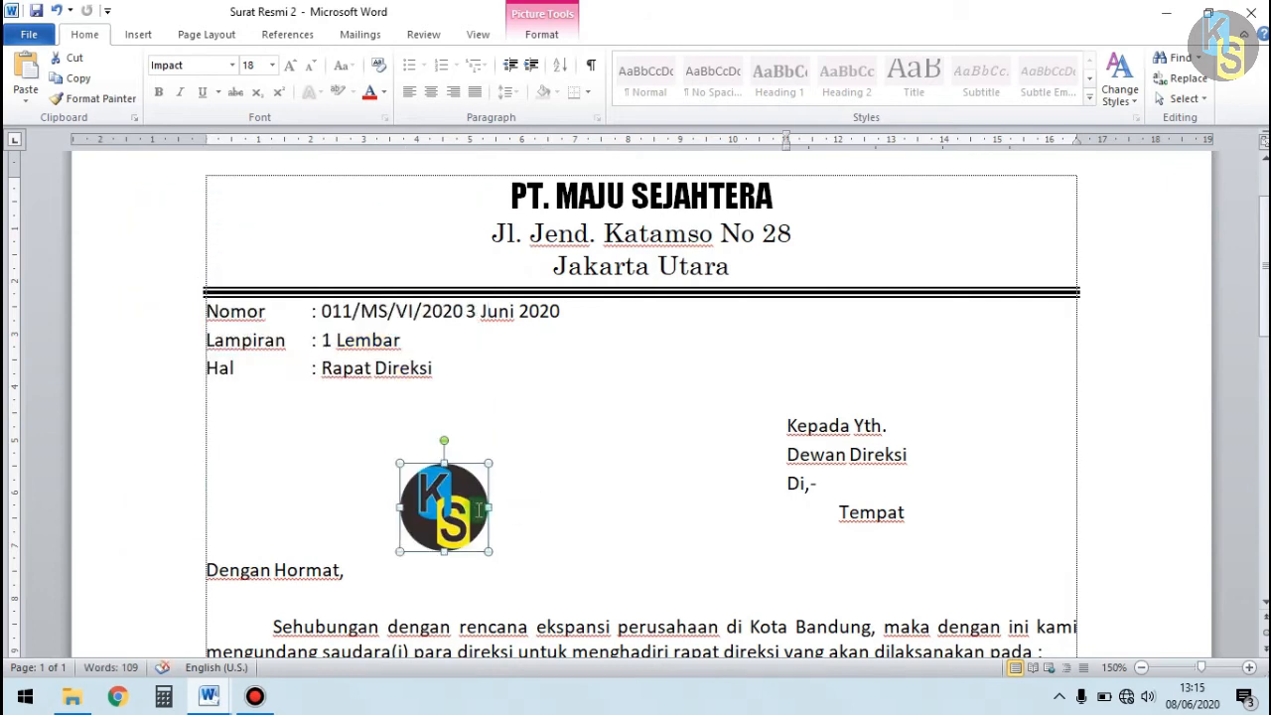
pyautogui.moveTo(444, 460); pyautogui.dragTo(455, 550)
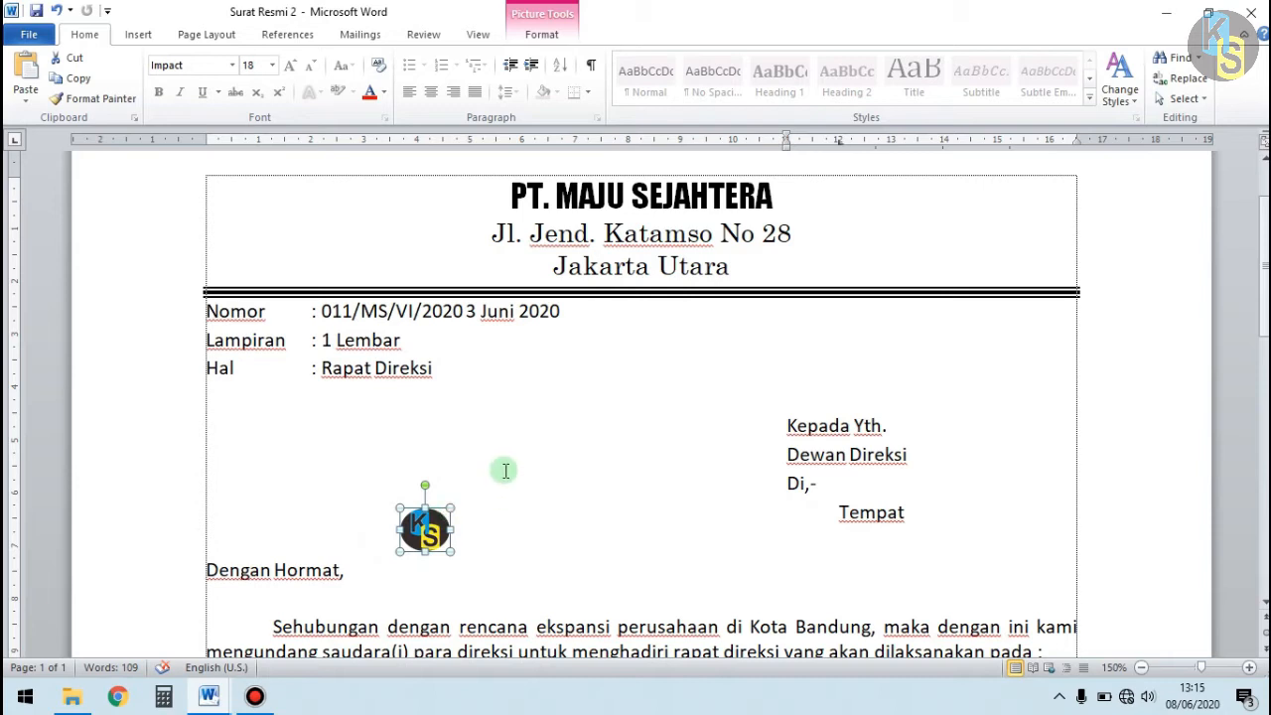
pyautogui.moveTo(452, 508); pyautogui.dragTo(489, 464)
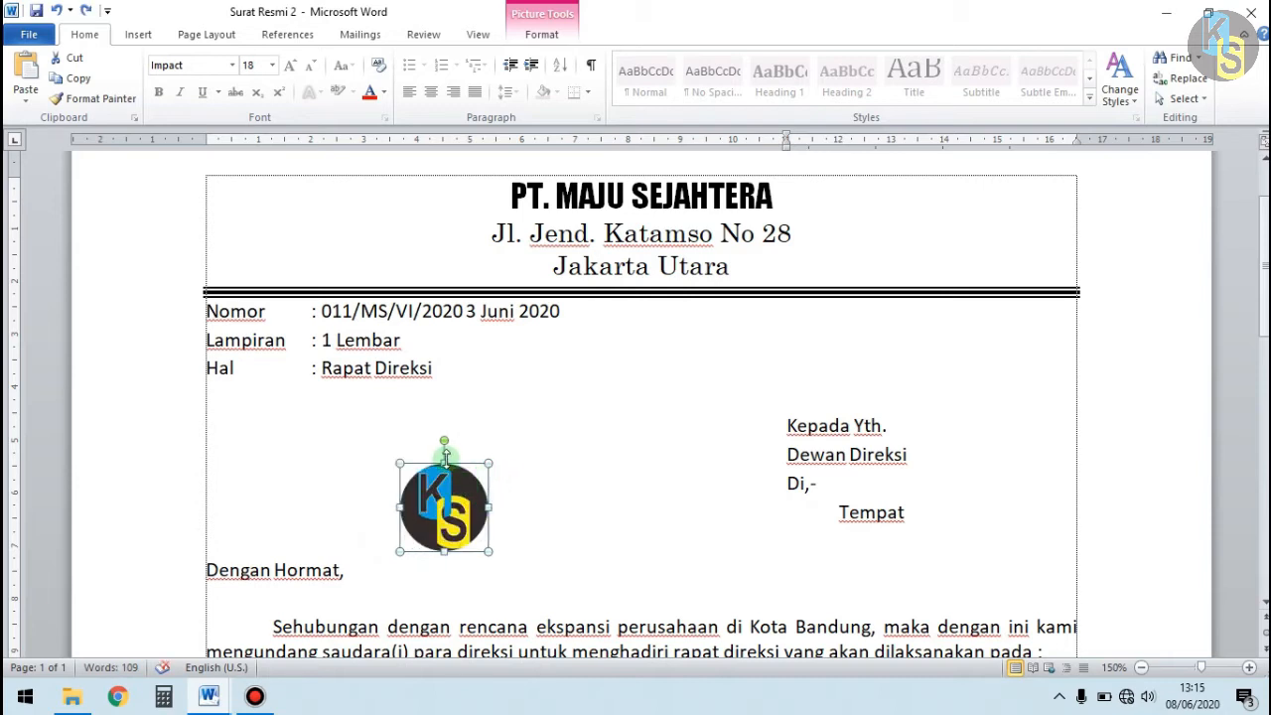
pyautogui.moveTo(458, 466); pyautogui.dragTo(270, 175)
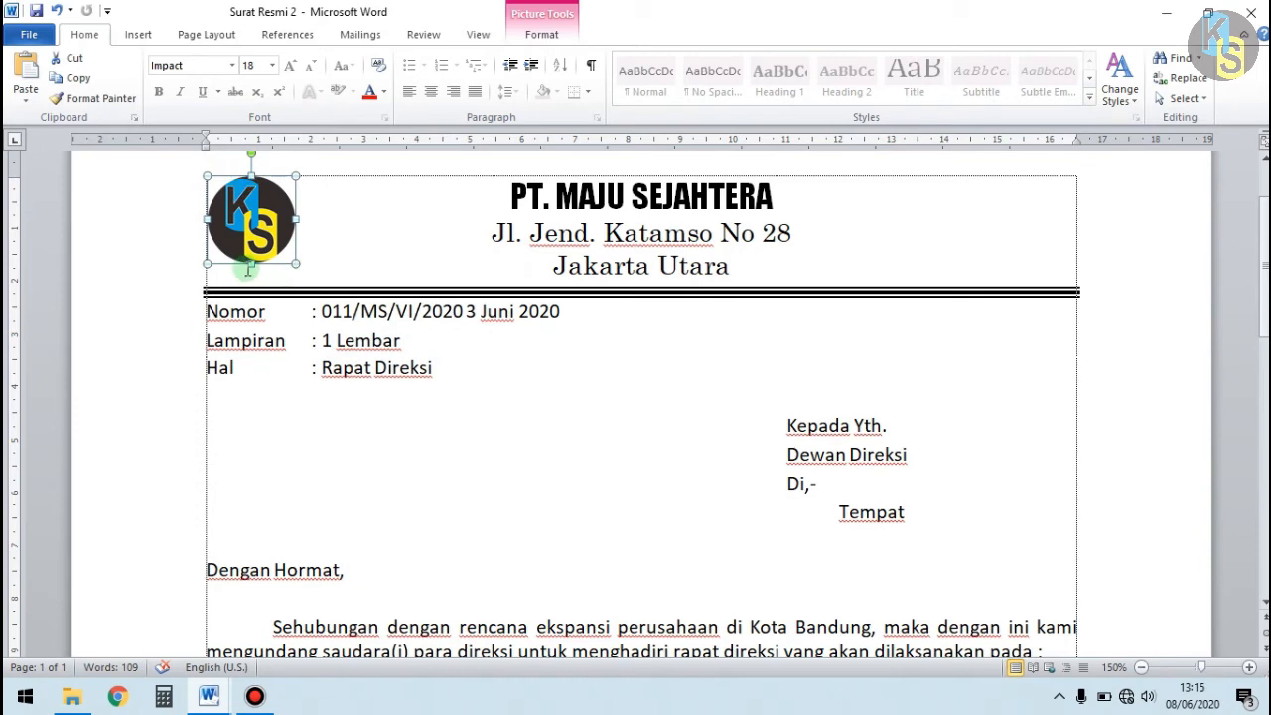
pyautogui.click(582, 454)
# Check the logo's placement in the letterhead and the layout of the whole letter down to the signature block.
pyautogui.scroll(-3, 582, 454)
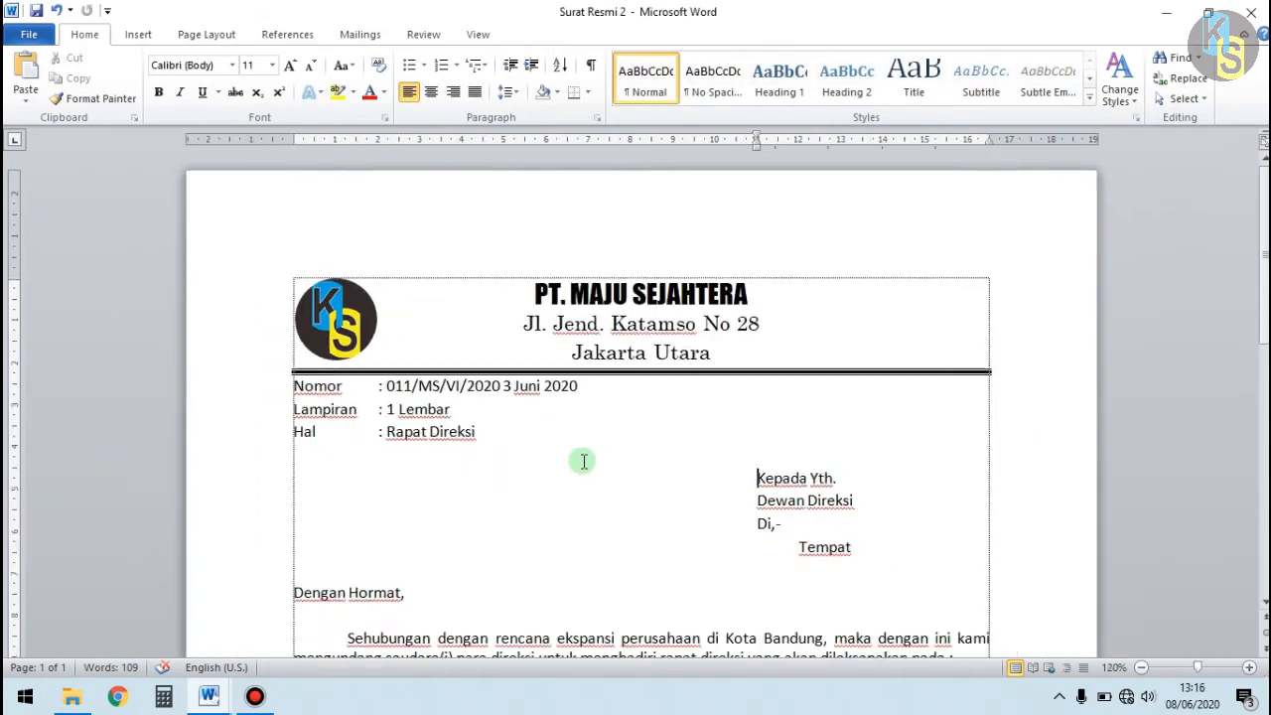
pyautogui.scroll(-5, 581, 461)
pyautogui.scroll(-3, 411, 400)
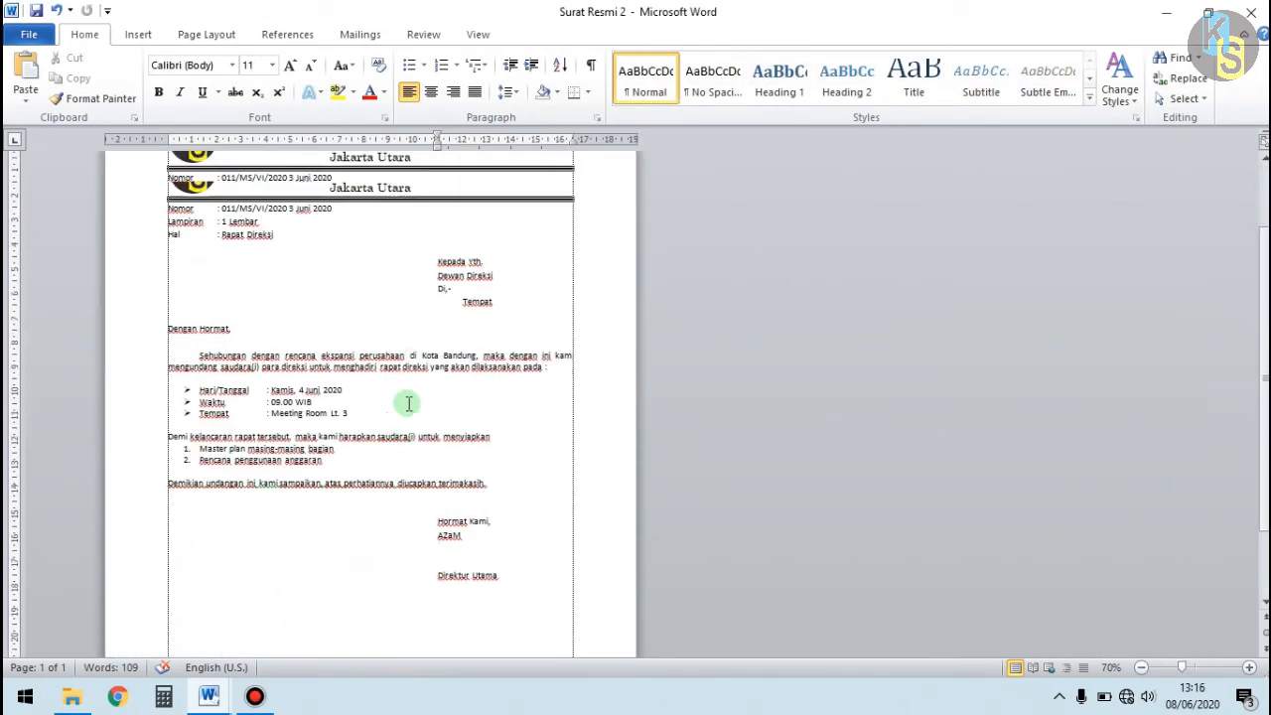
pyautogui.scroll(2, 408, 403)
pyautogui.scroll(4, 369, 356)
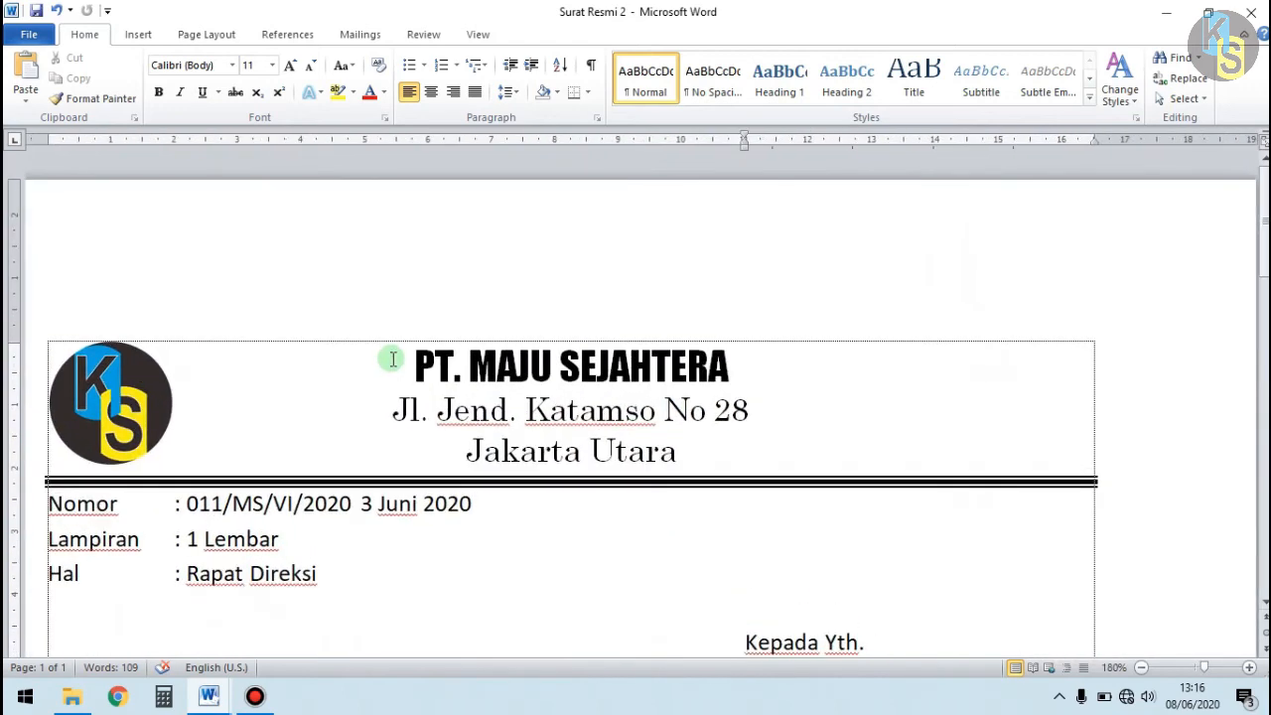
pyautogui.scroll(-5, 406, 375)
pyautogui.keyDown('ctrl'); pyautogui.scroll(-7, 467, 425); pyautogui.keyUp('ctrl')
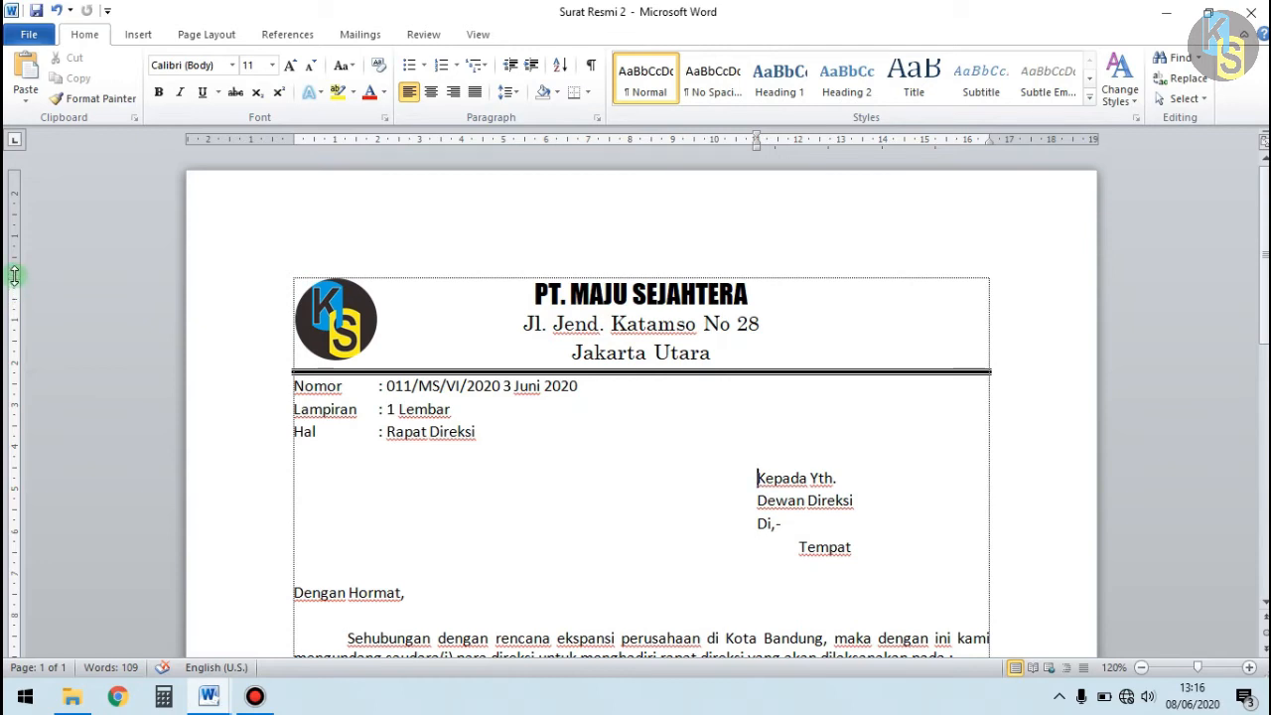
# Reduce the page's top margin to about 0.8 cm so the letterhead sits close to the page's upper edge.
pyautogui.moveTo(15, 276); pyautogui.dragTo(15, 203)
pyautogui.moveTo(14, 196); pyautogui.dragTo(14, 198)
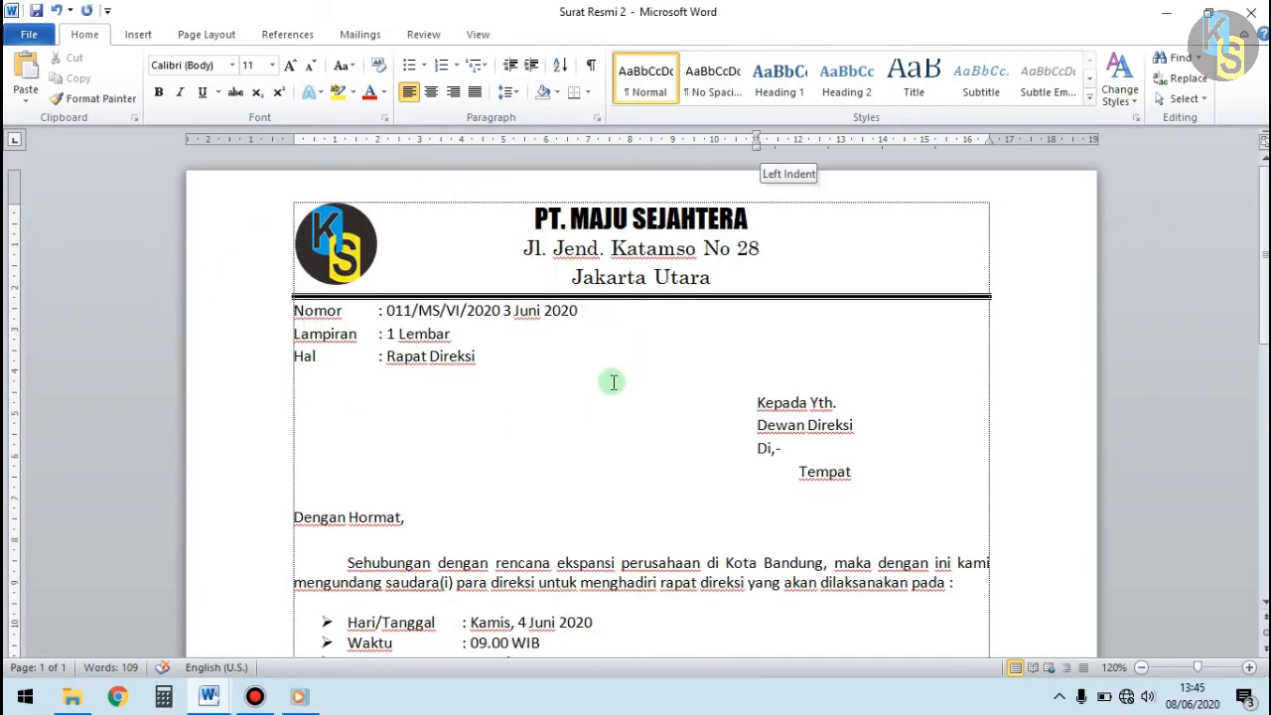
pyautogui.scroll(-8, 635, 393)
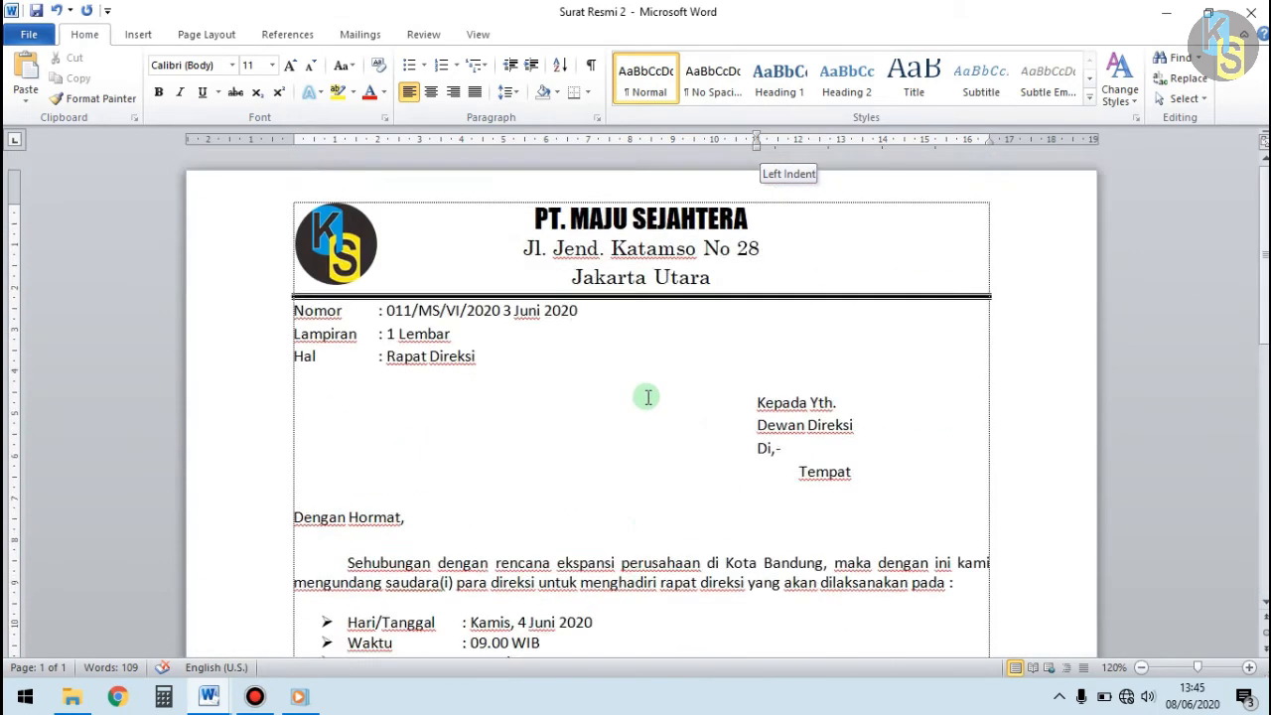
# Align the date on the Nomor line with the recipient block using an 11 cm tab stop, and insert "Jakarta," before it.
pyautogui.click(505, 290)
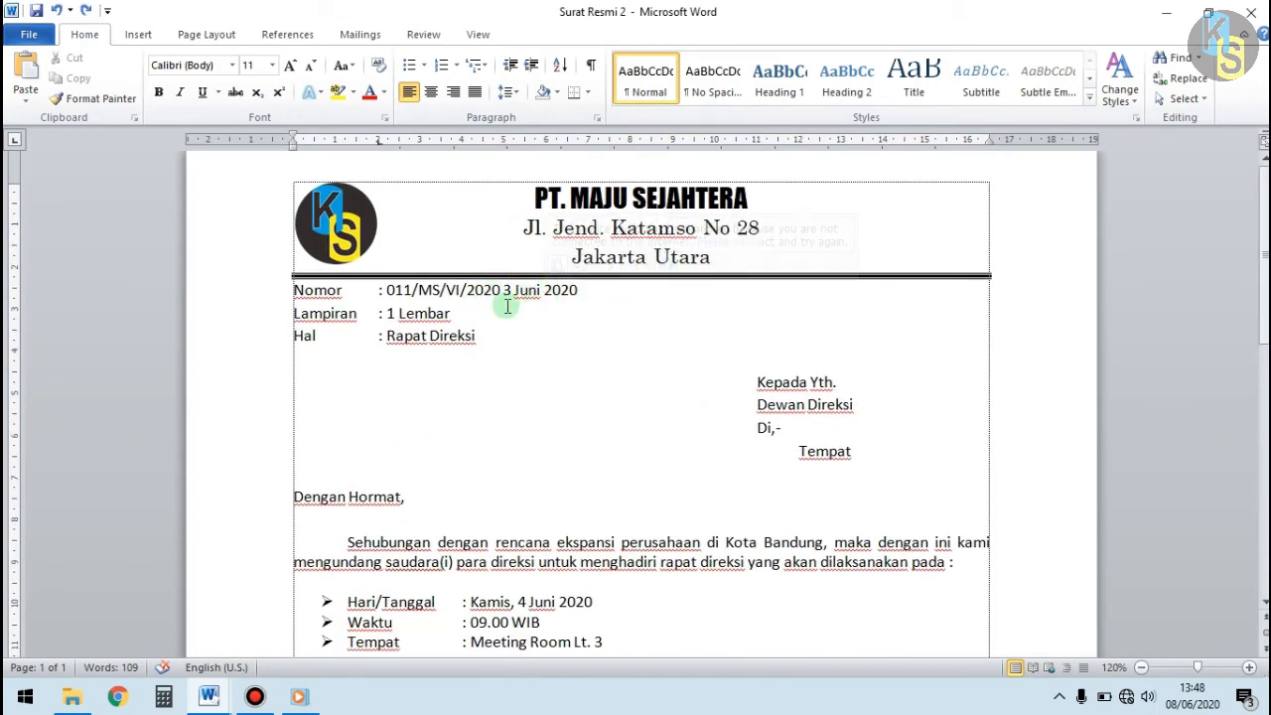
pyautogui.click(604, 286)
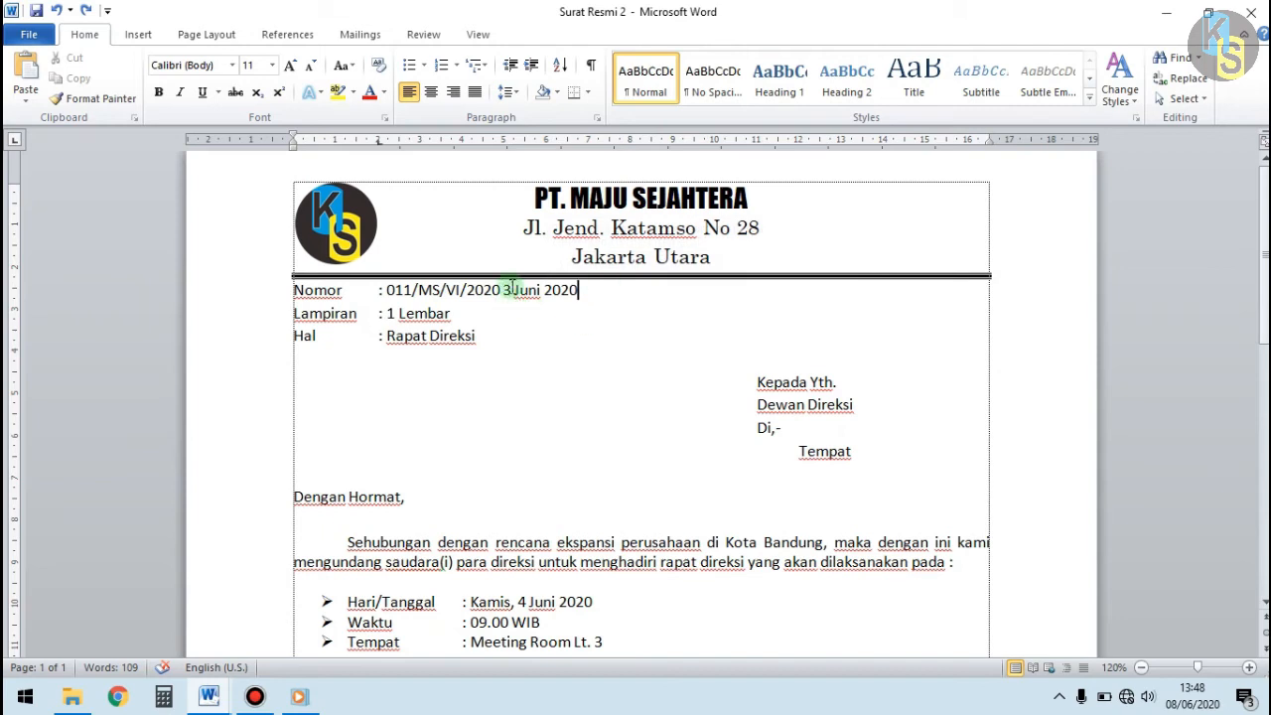
pyautogui.moveTo(502, 289); pyautogui.dragTo(511, 289)
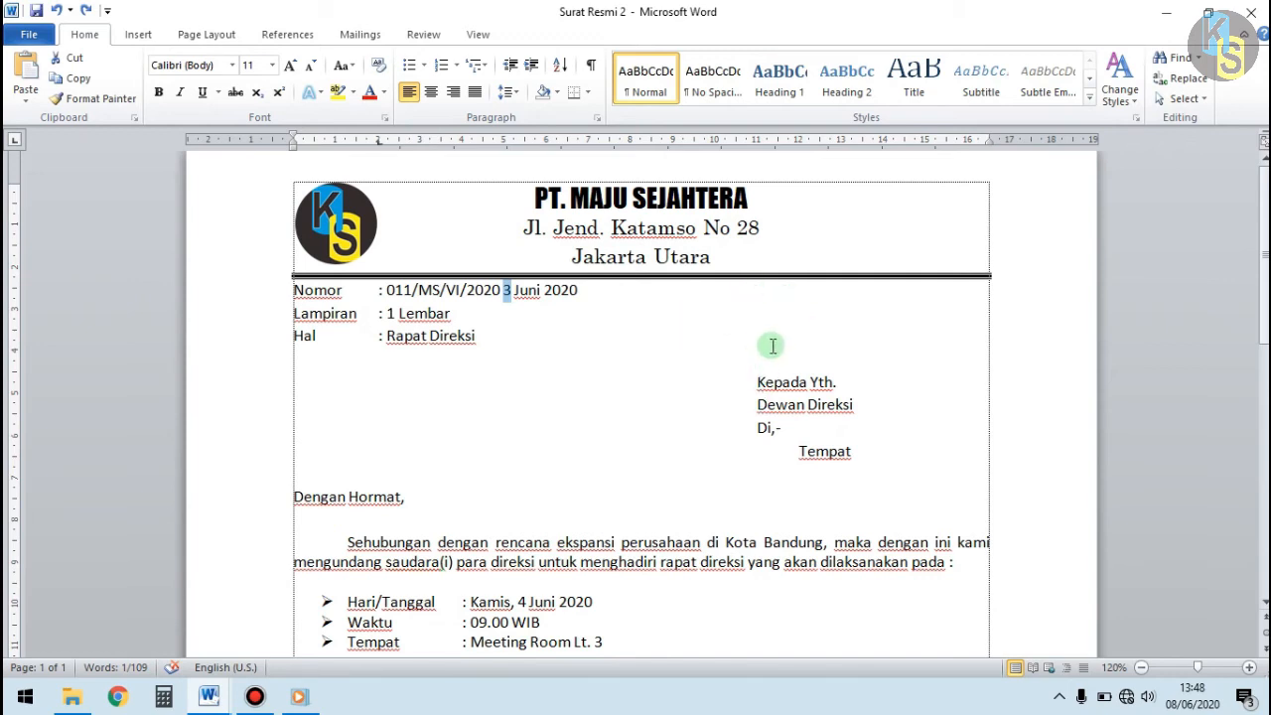
pyautogui.click(506, 292)
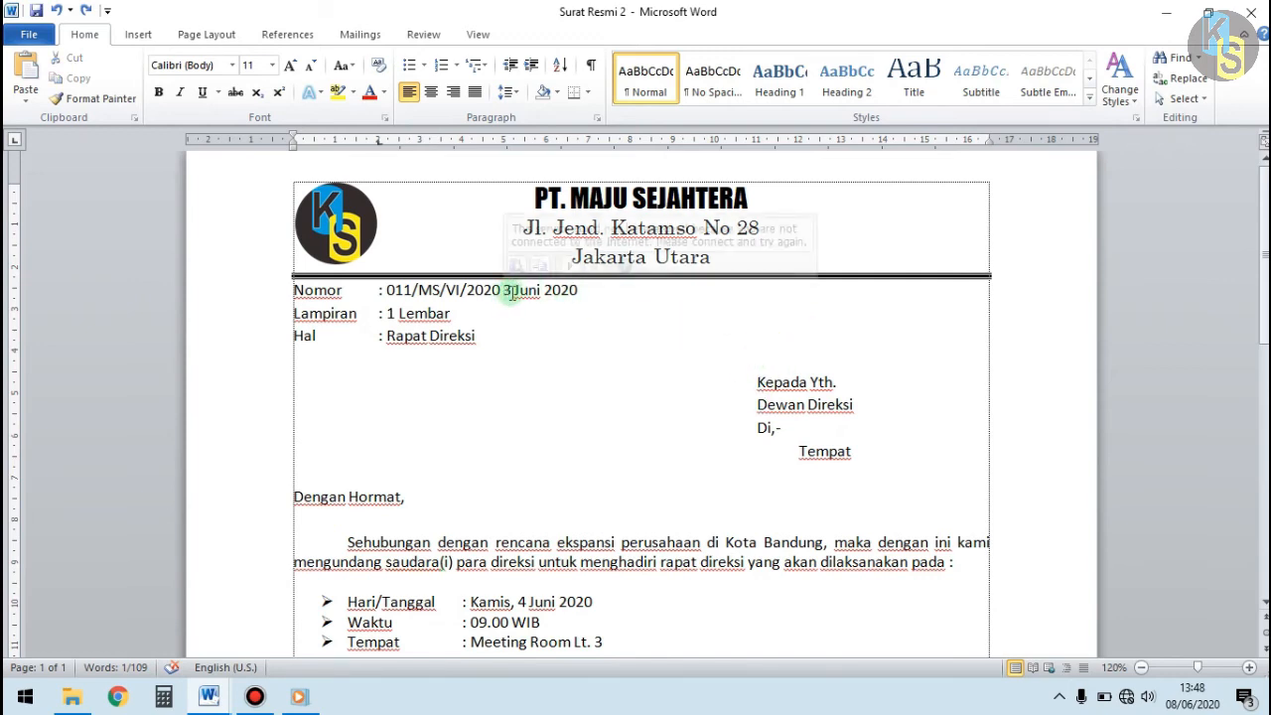
pyautogui.moveTo(769, 146); pyautogui.dragTo(759, 153)
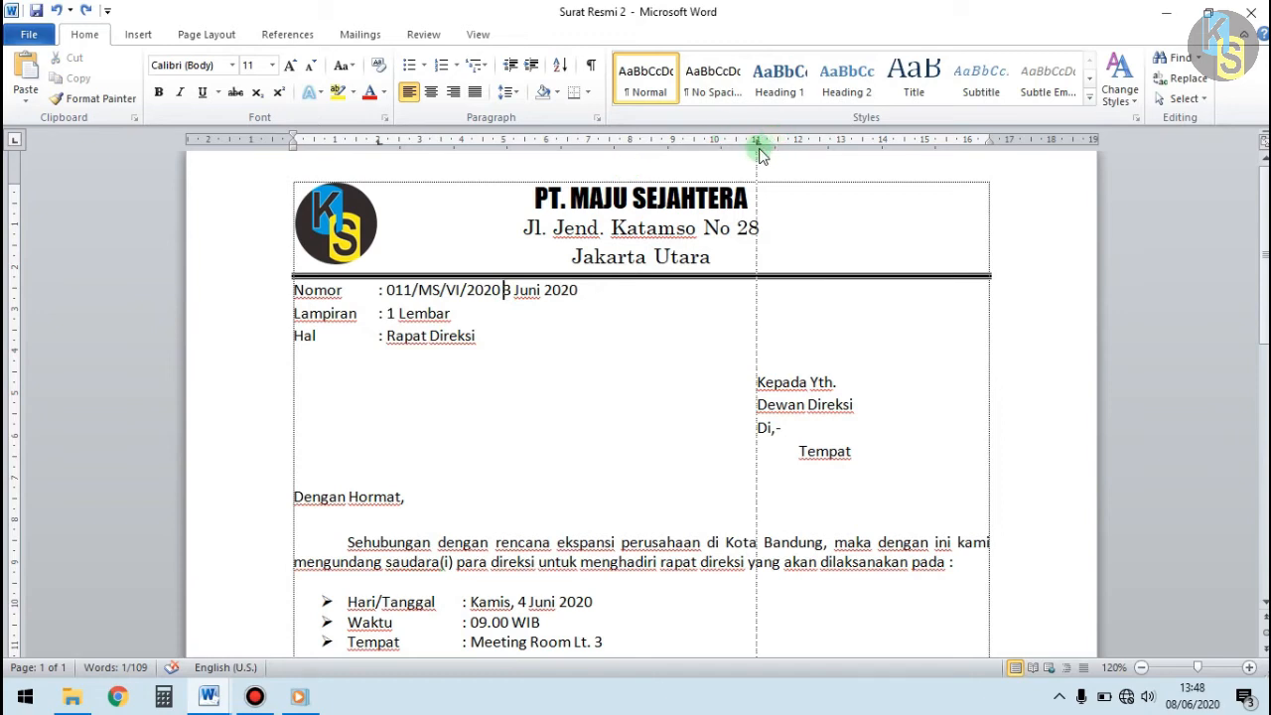
pyautogui.moveTo(759, 145); pyautogui.dragTo(757, 145)
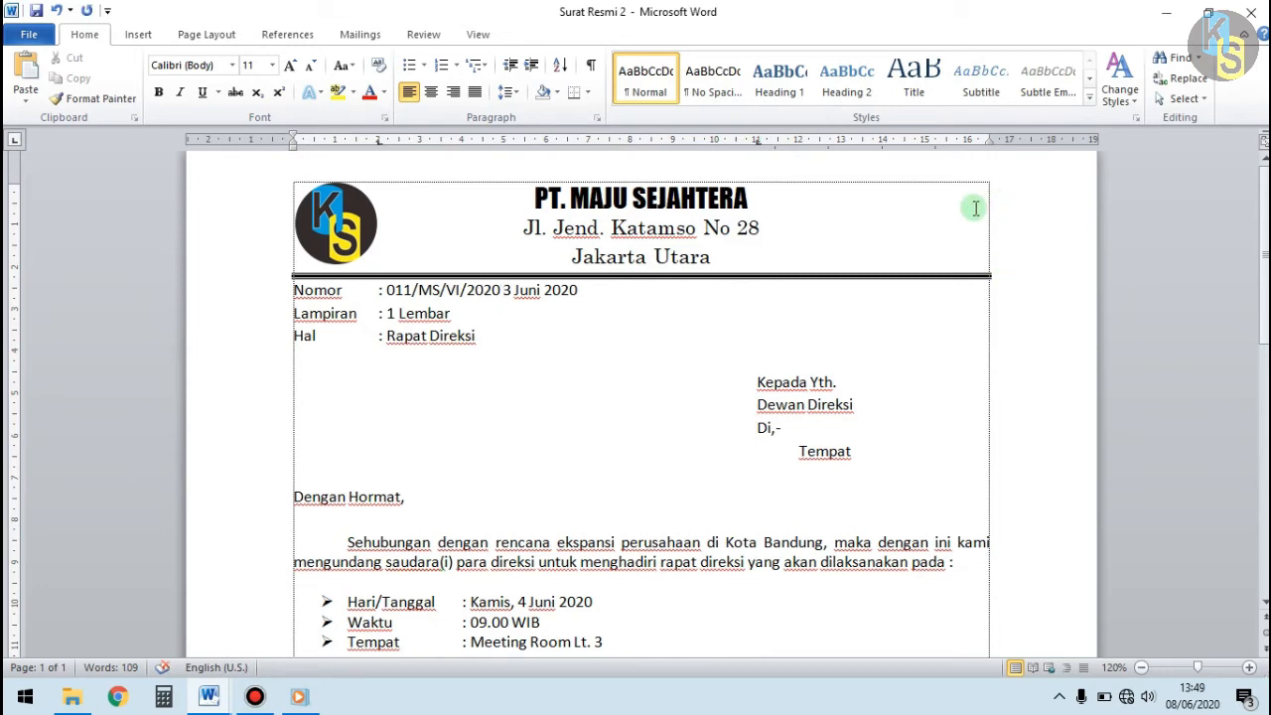
pyautogui.press('Tab')
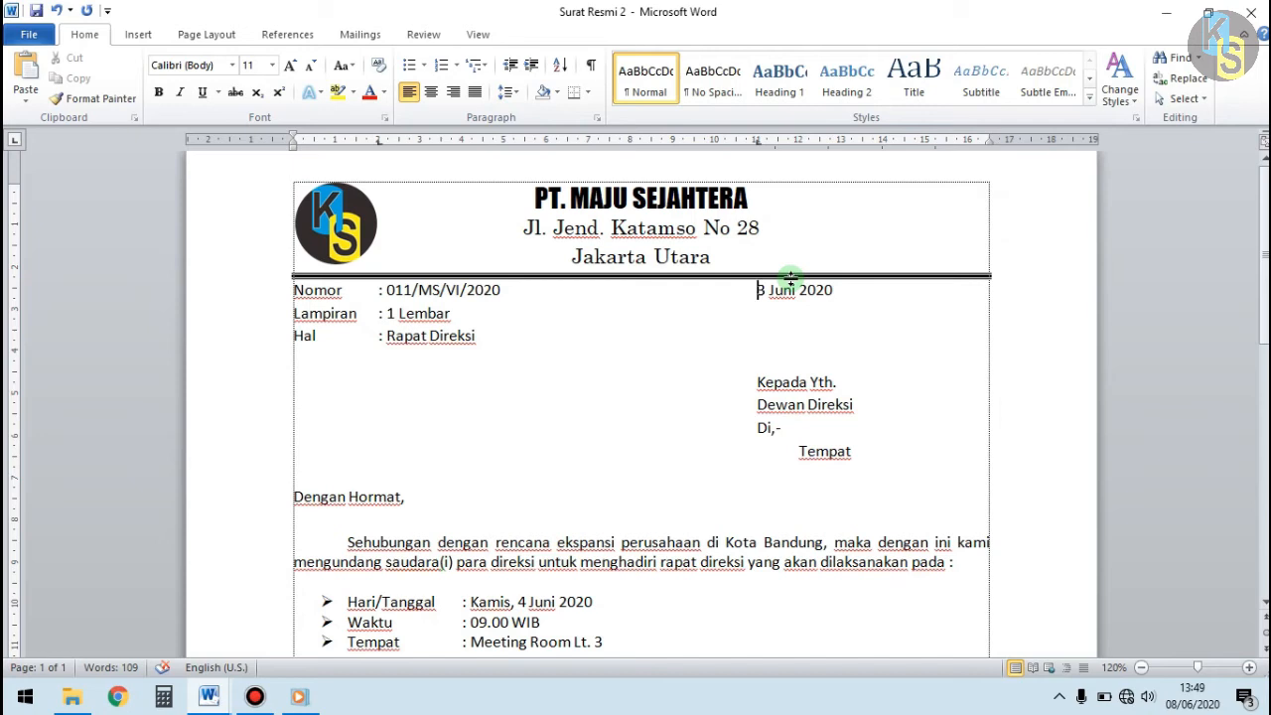
pyautogui.write('Jakarta,')
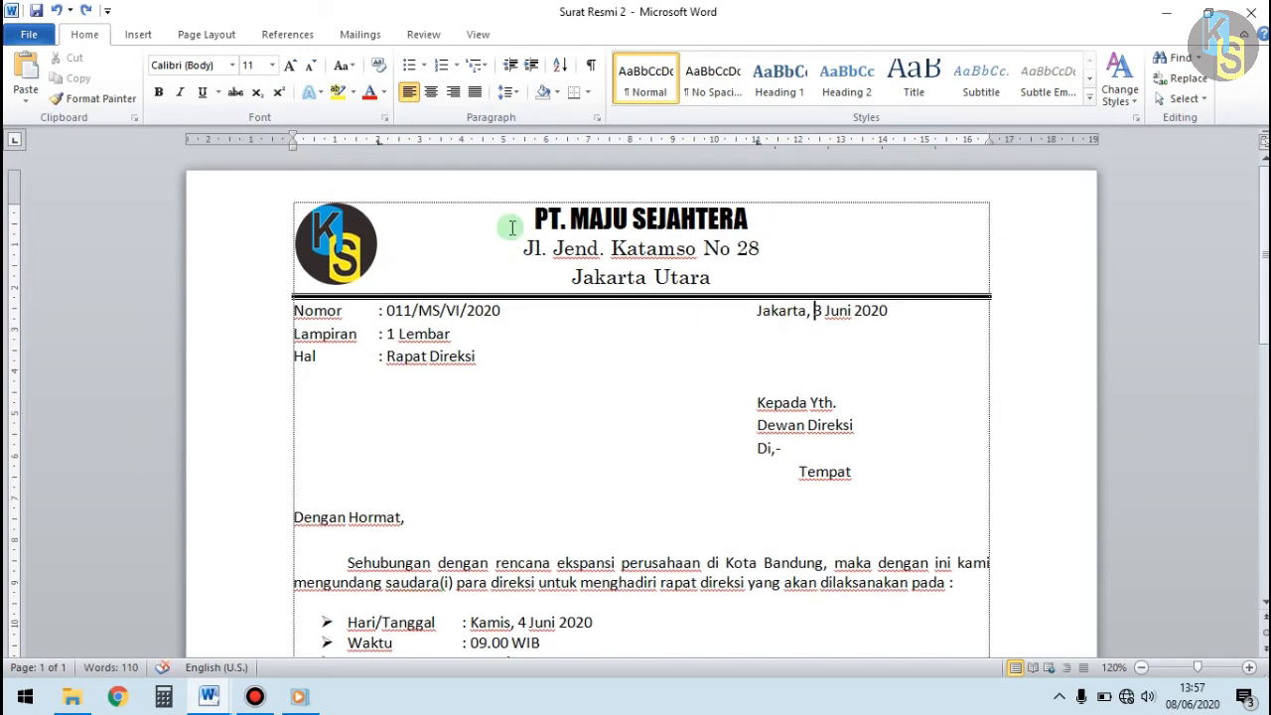
# Copy the whole letterhead, including the logo, company name and both address lines.
pyautogui.moveTo(507, 222); pyautogui.dragTo(820, 275)
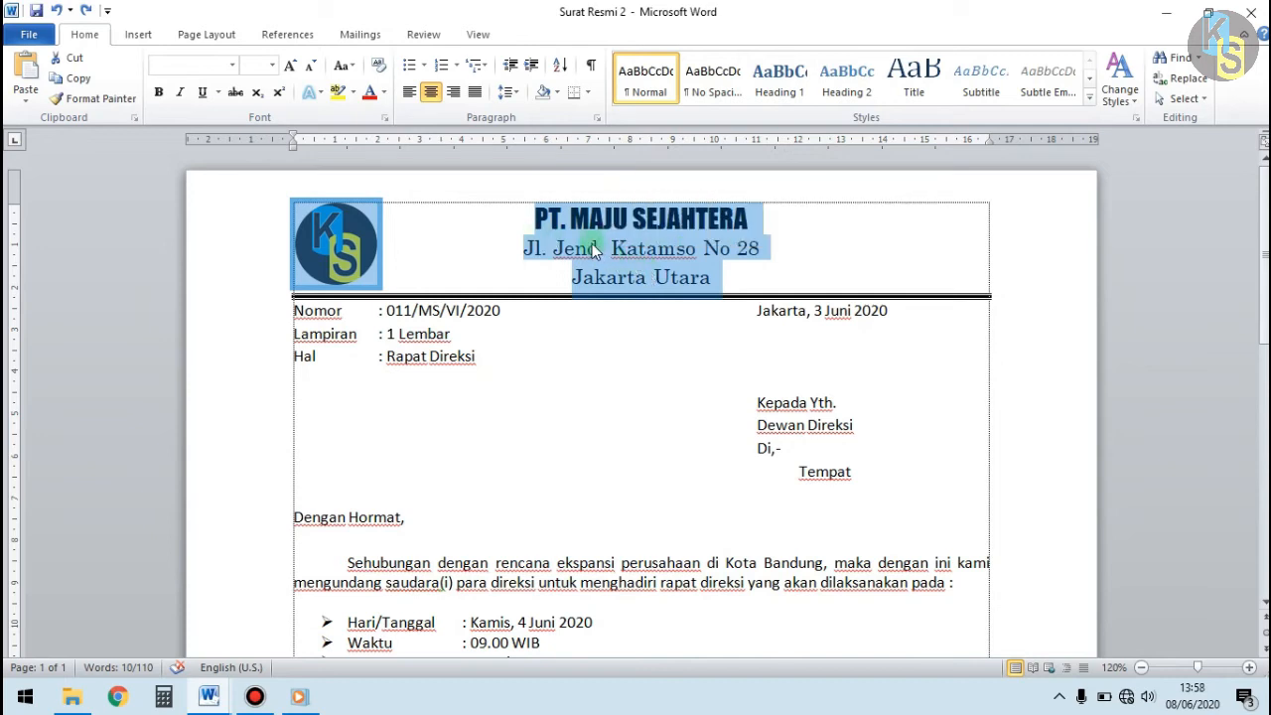
pyautogui.click(523, 217)
pyautogui.moveTo(617, 219); pyautogui.dragTo(746, 285)
pyautogui.click(508, 250)
pyautogui.moveTo(534, 216)
pyautogui.mouseDown()
pyautogui.moveTo(634, 235)
pyautogui.moveTo(710, 270)
pyautogui.mouseUp()
pyautogui.click(74, 79)
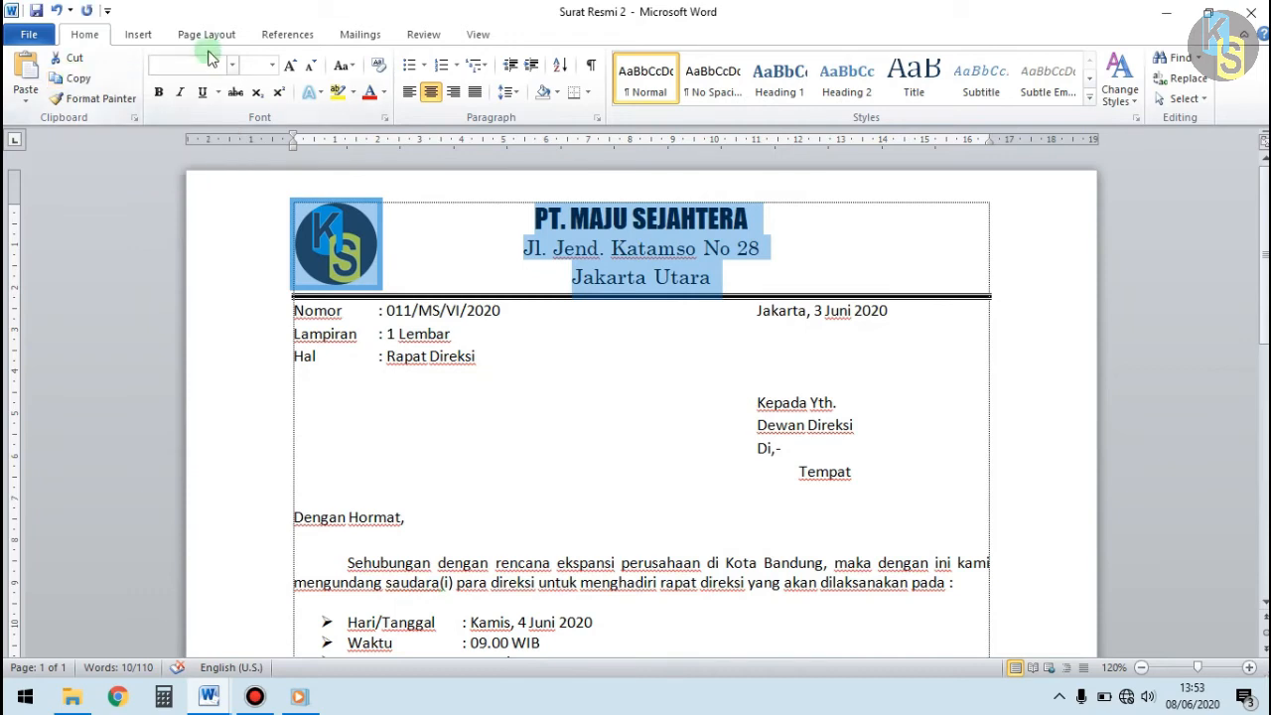
# Insert a Blank page header and paste the copied letterhead over its placeholder text.
pyautogui.click(141, 42)
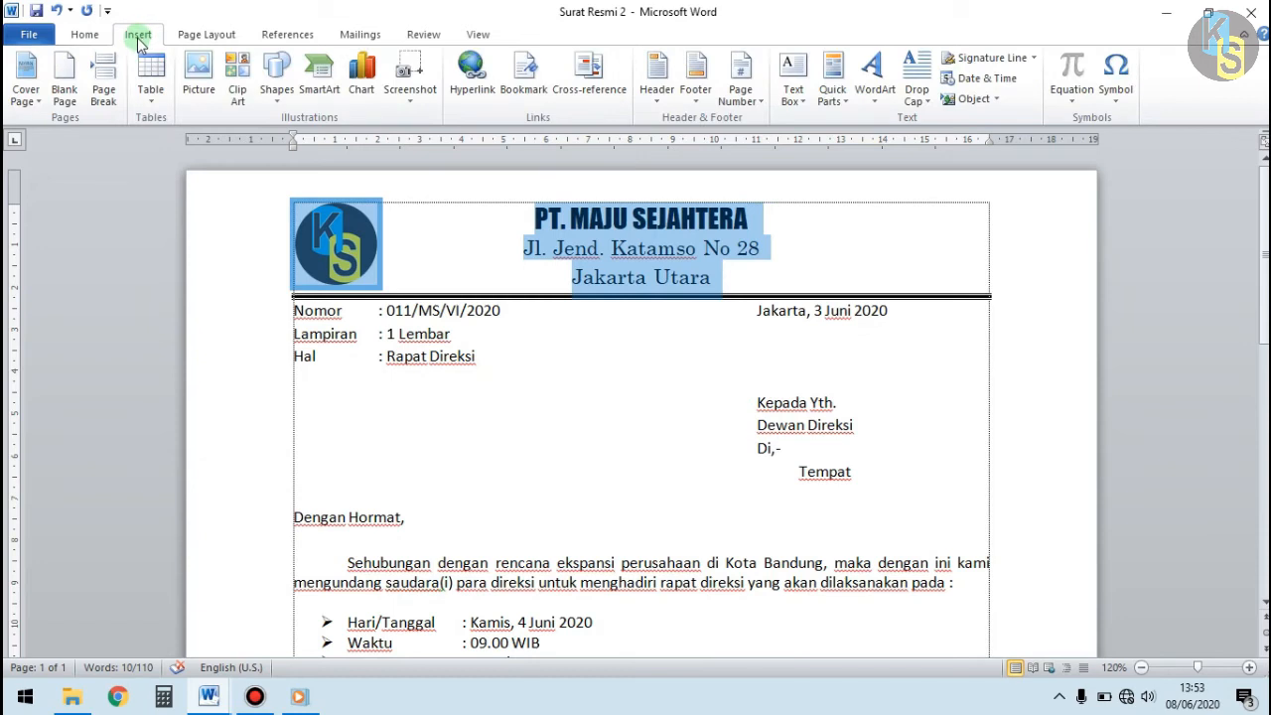
pyautogui.click(657, 79)
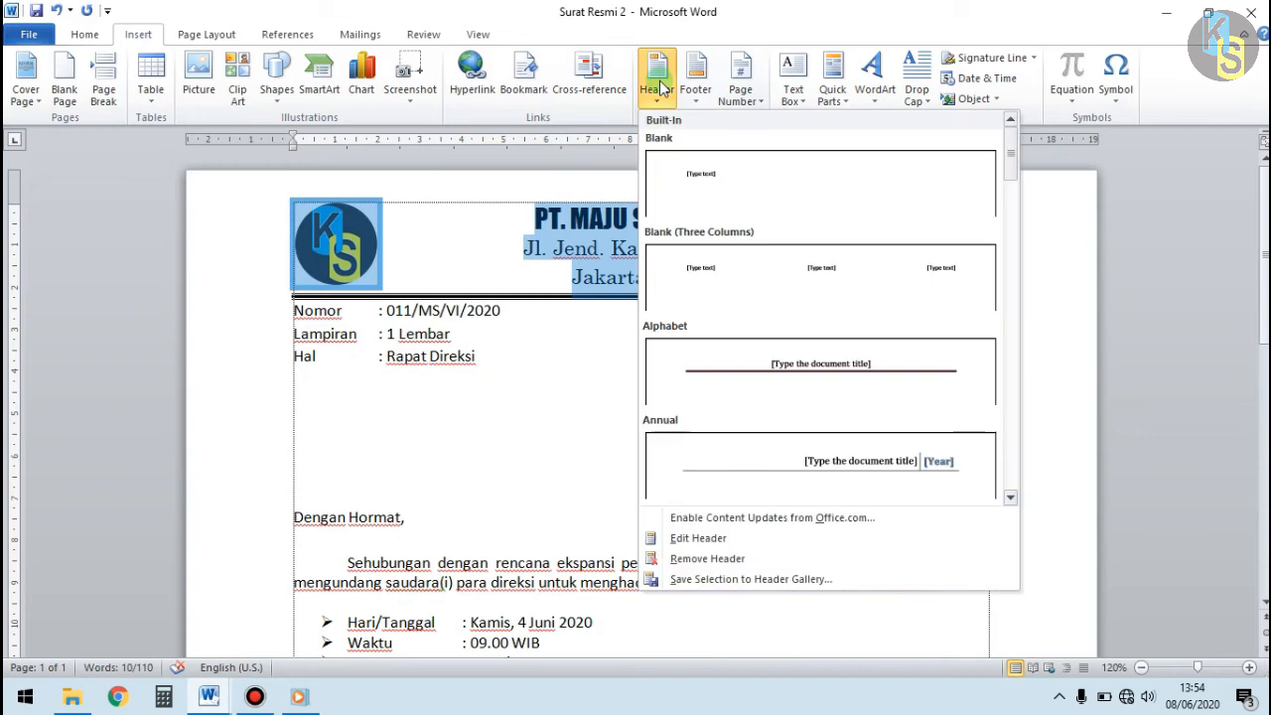
pyautogui.click(727, 177)
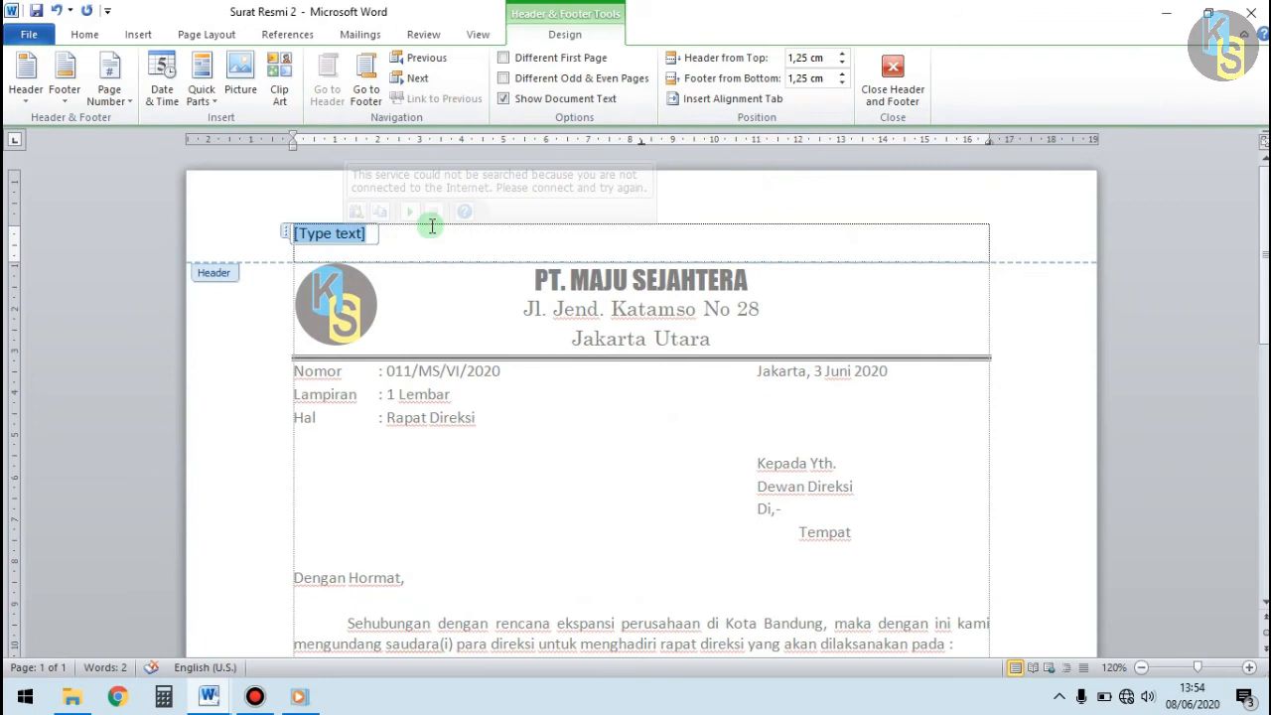
pyautogui.click(82, 37)
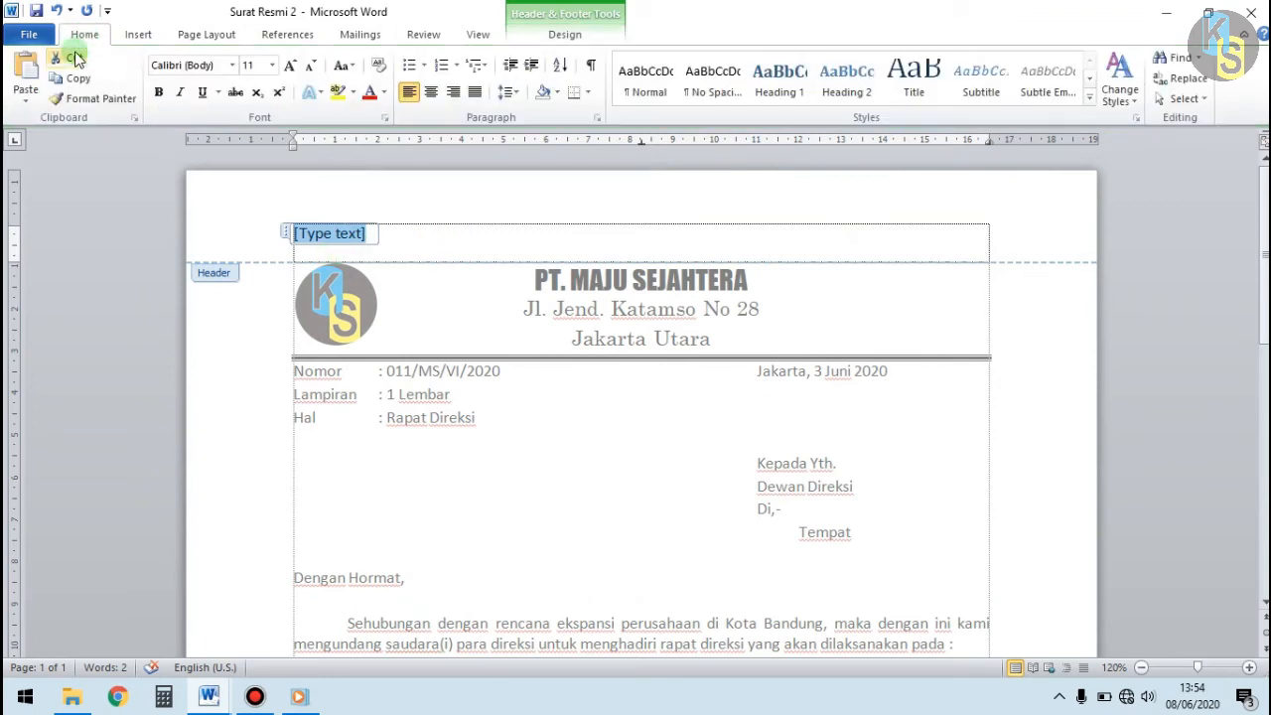
pyautogui.click(26, 80)
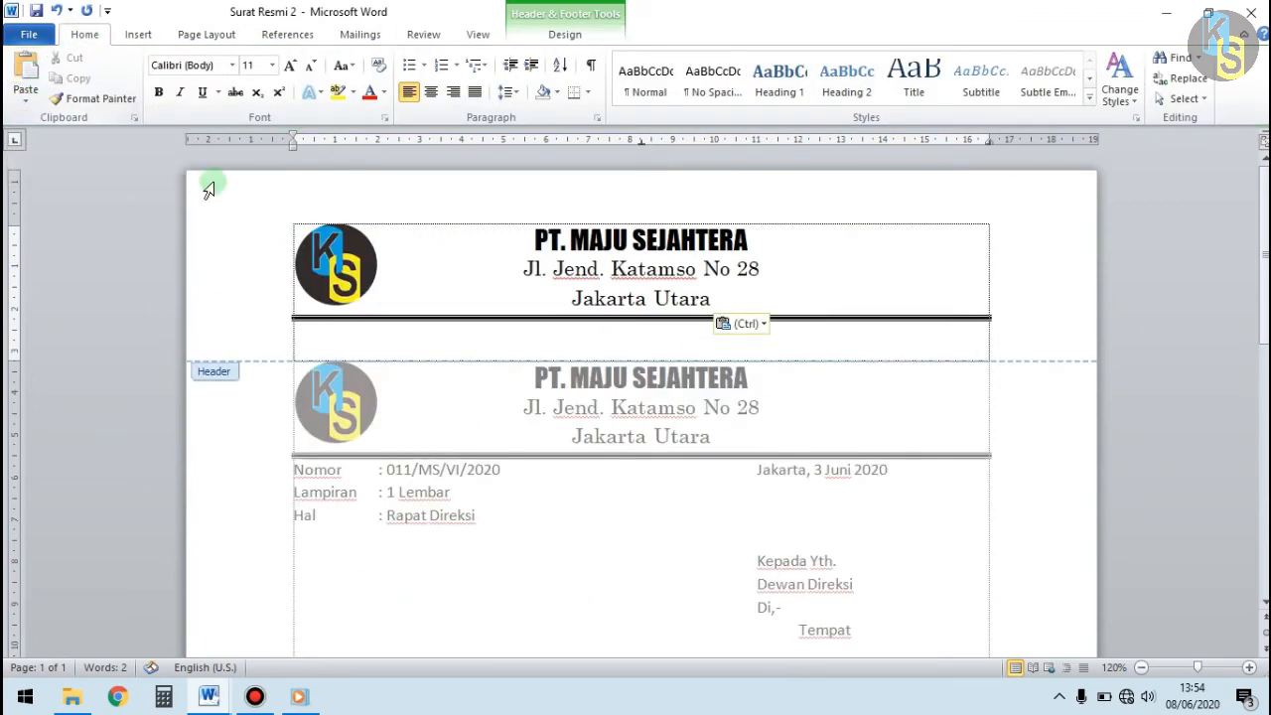